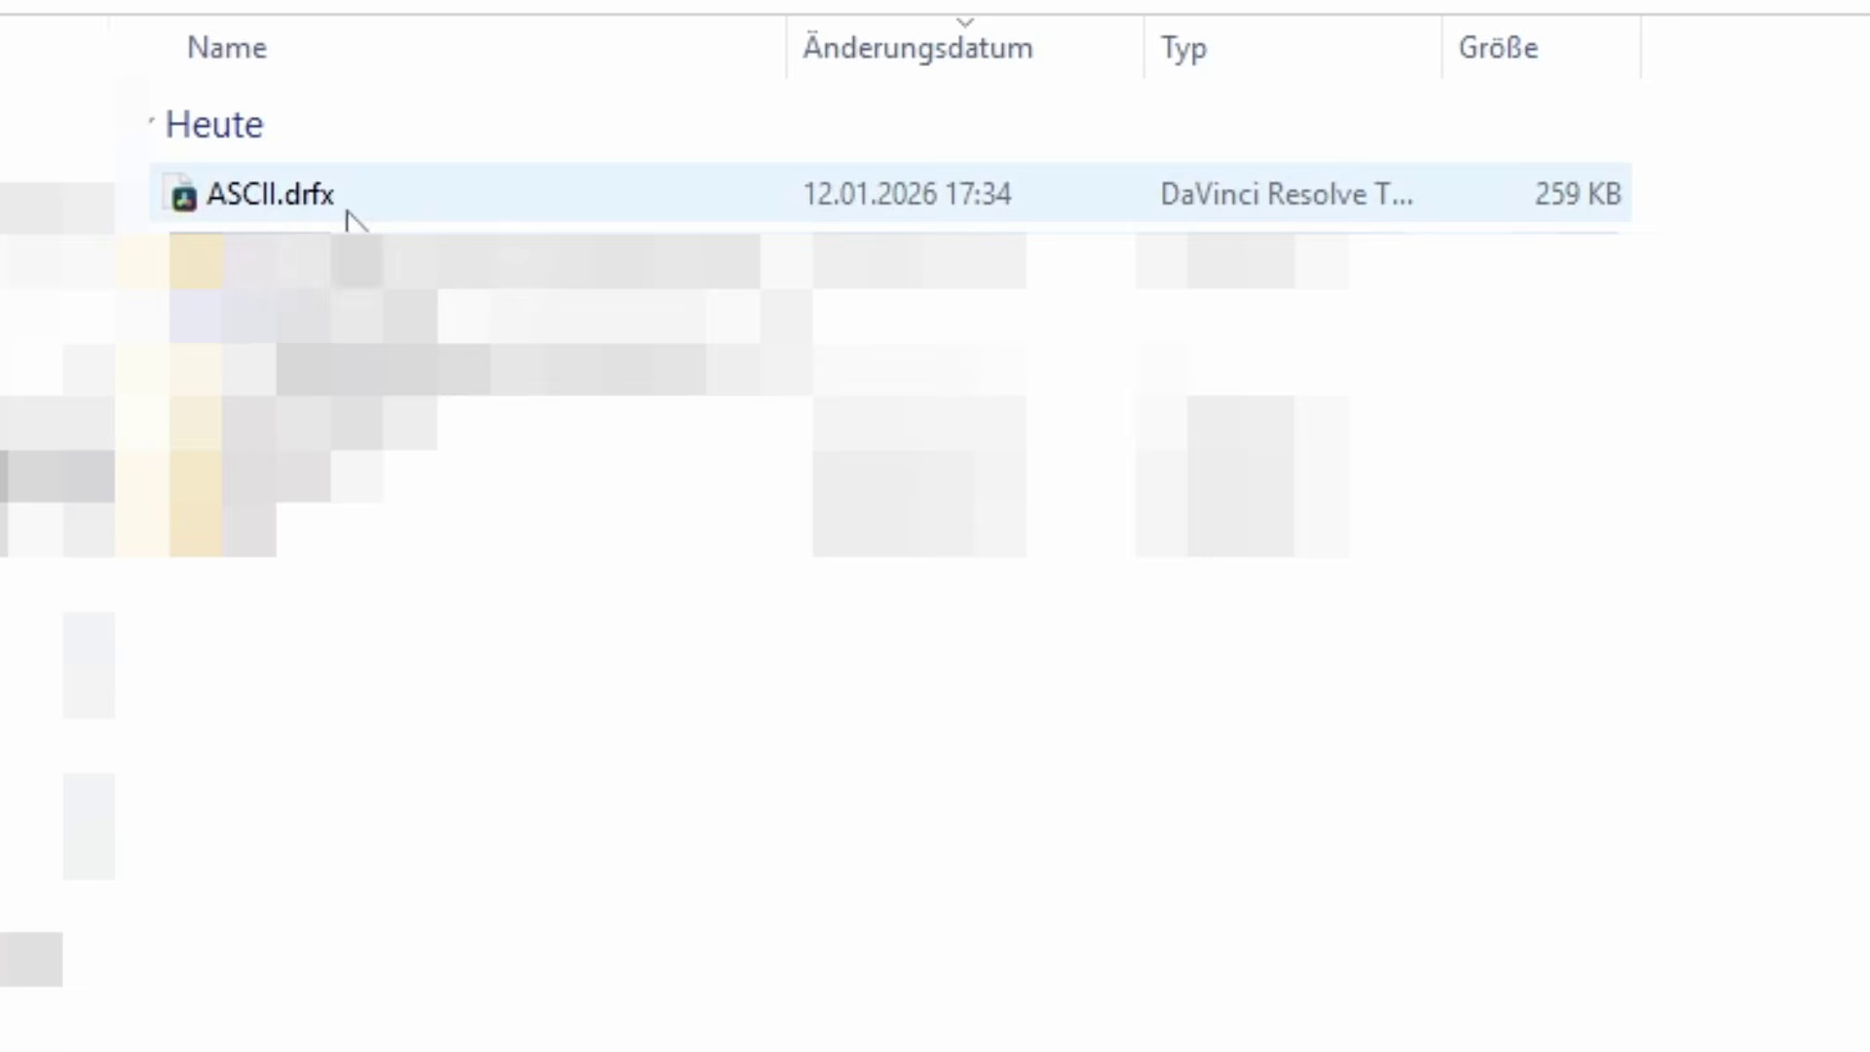
Step: Install the ASCII.drfx template bundle into DaVinci Resolve's Effects Library from Explorer
left_click(444, 196)
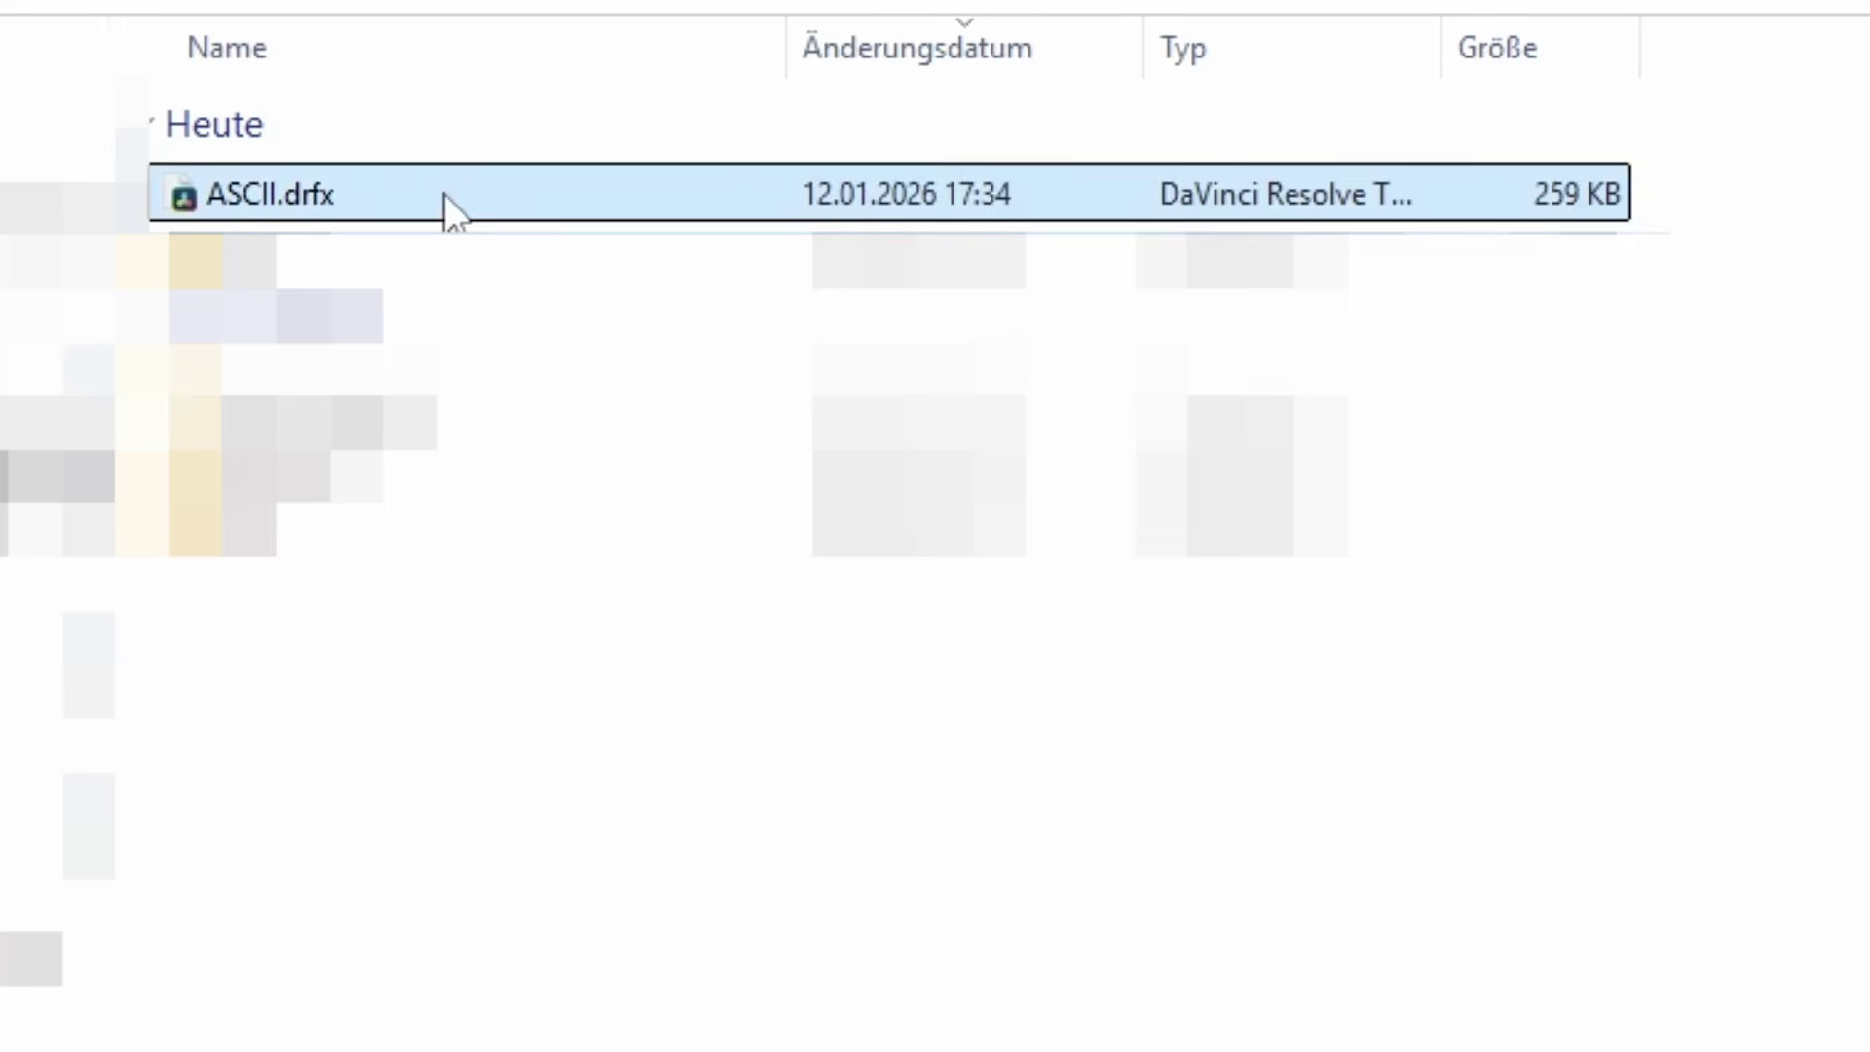
double_click(444, 195)
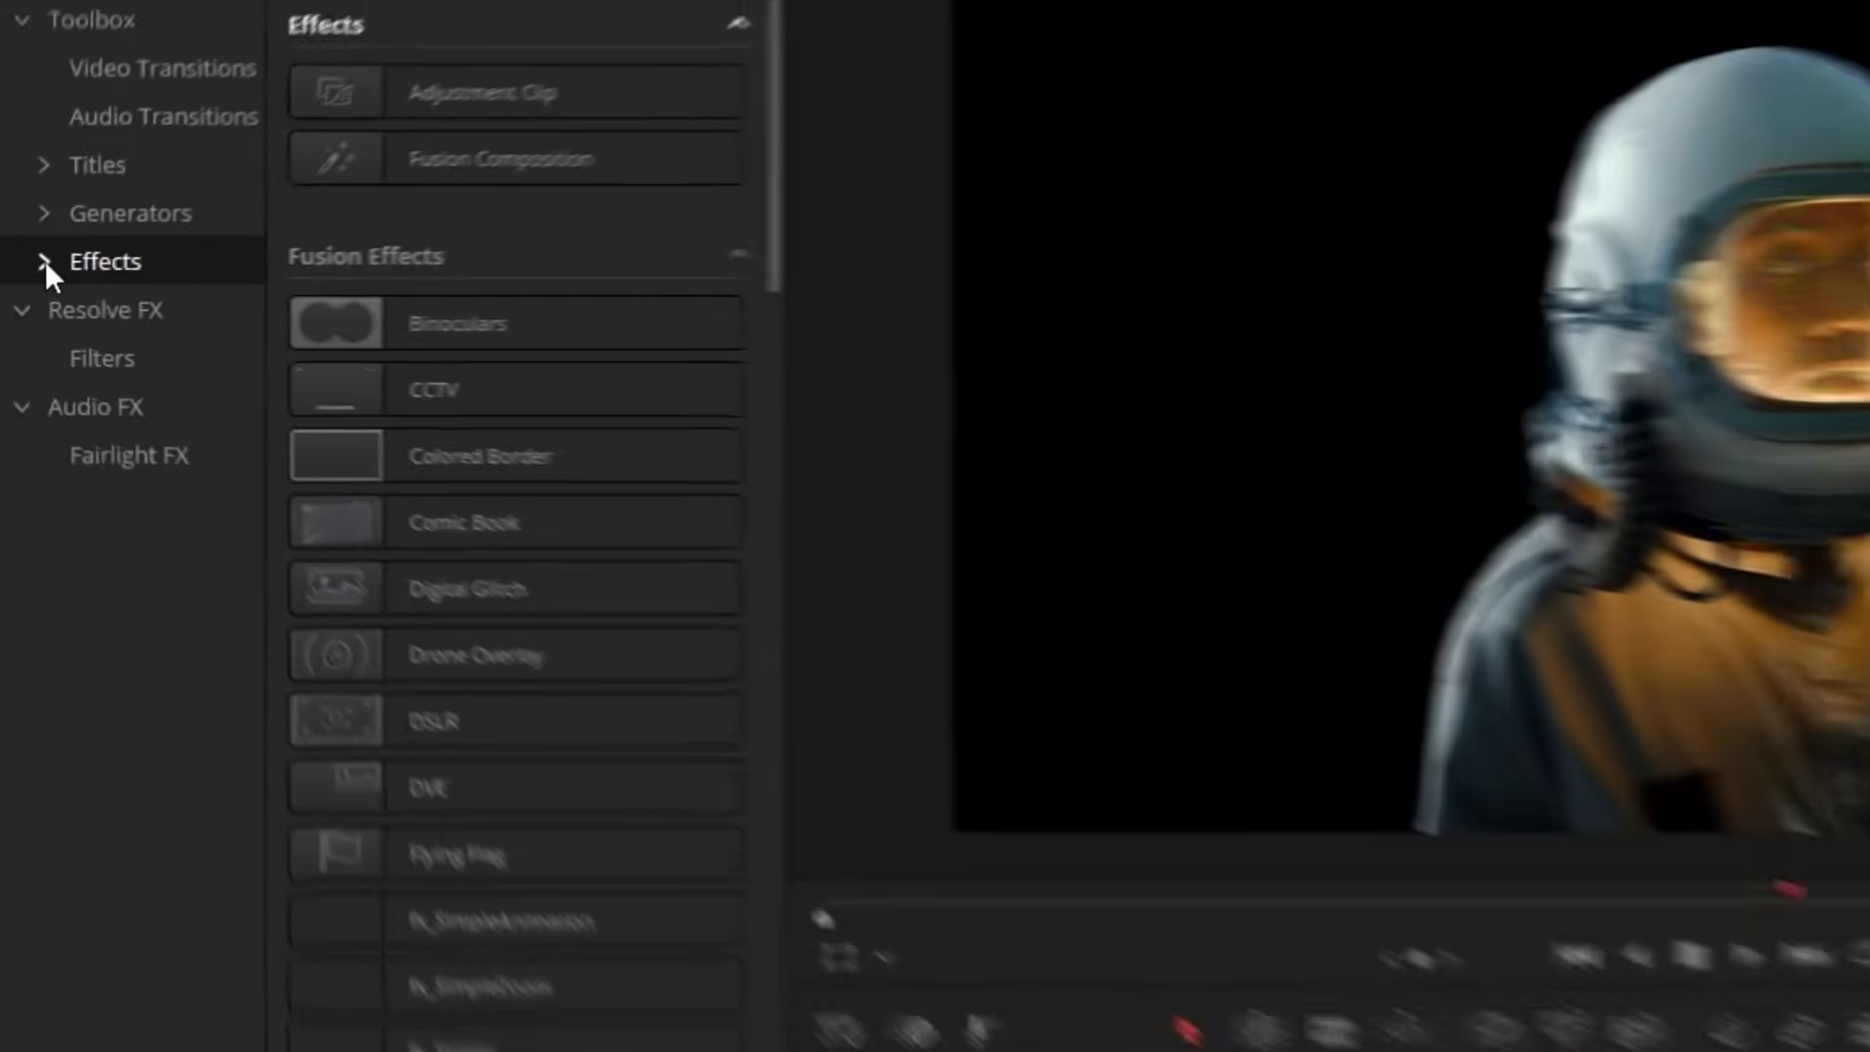
Step: Apply fx_ASCII_2 from Effects > ASCII to Render.mov and raise Pixel Frequency to 150
left_click(45, 260)
left_click(96, 309)
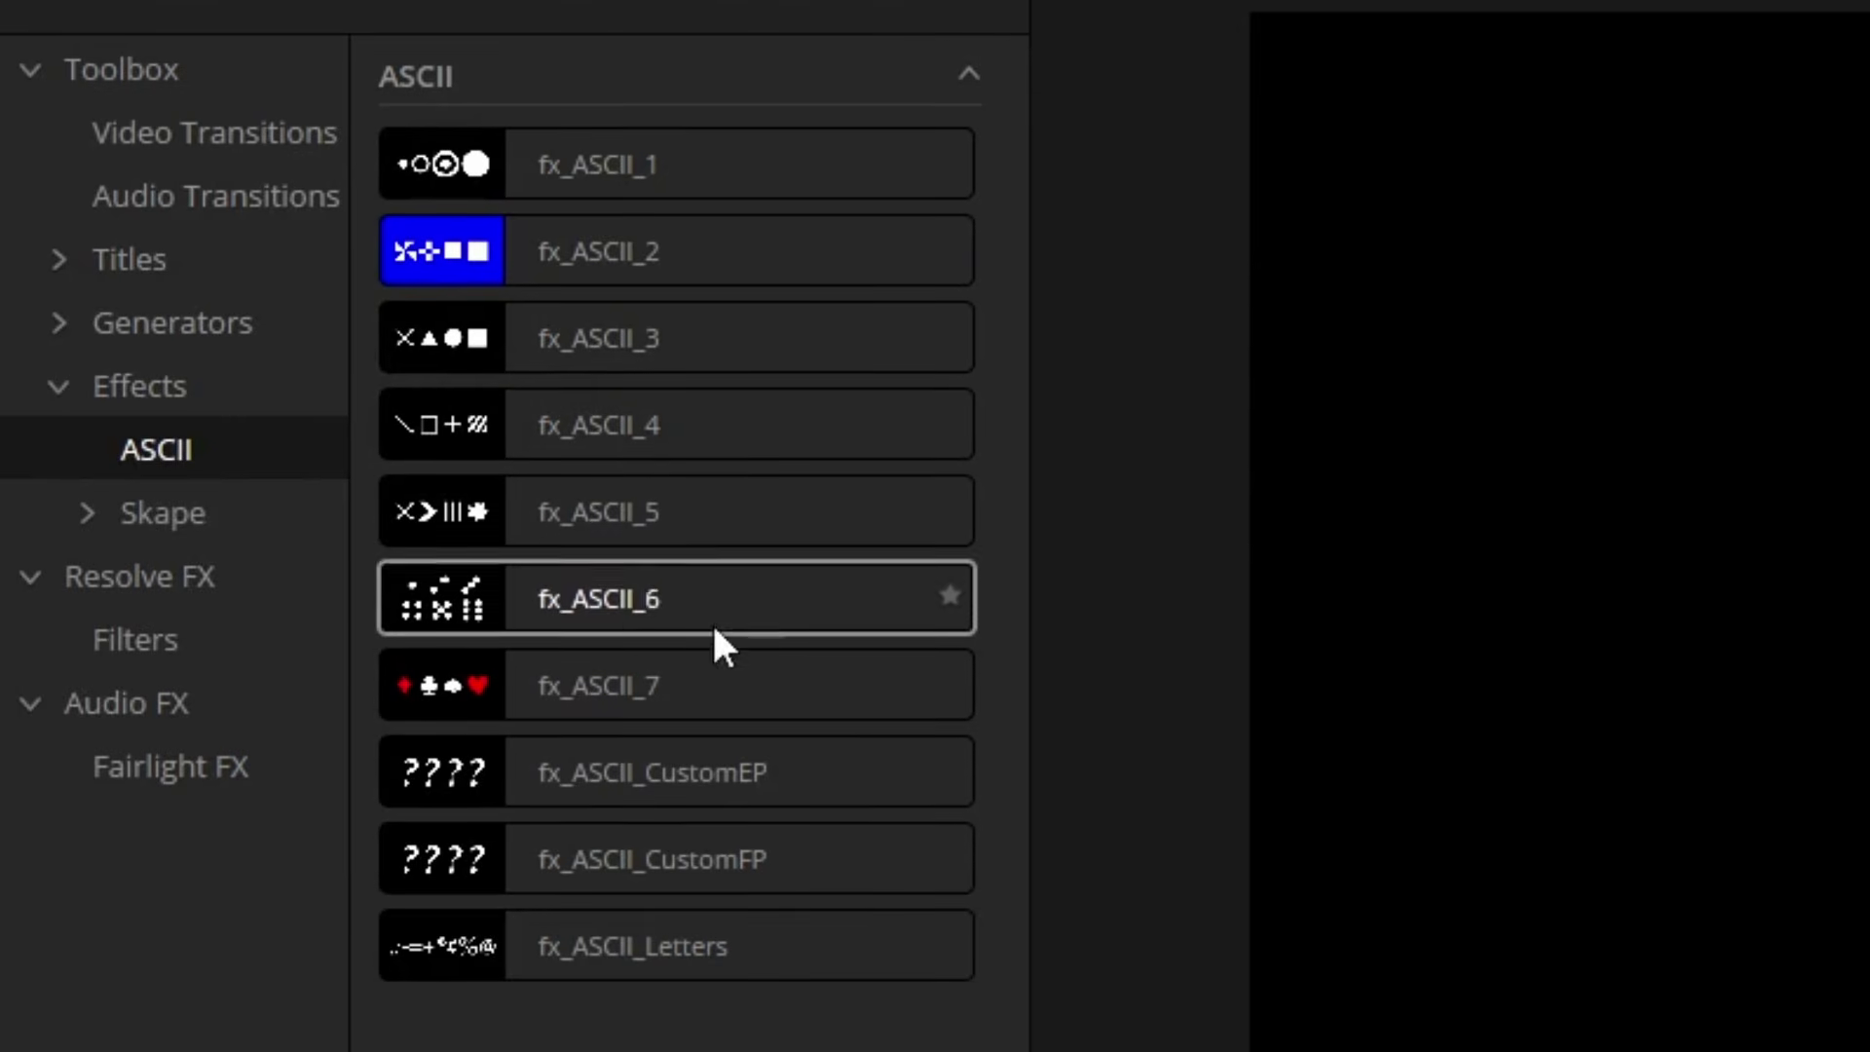
left_click(570, 268)
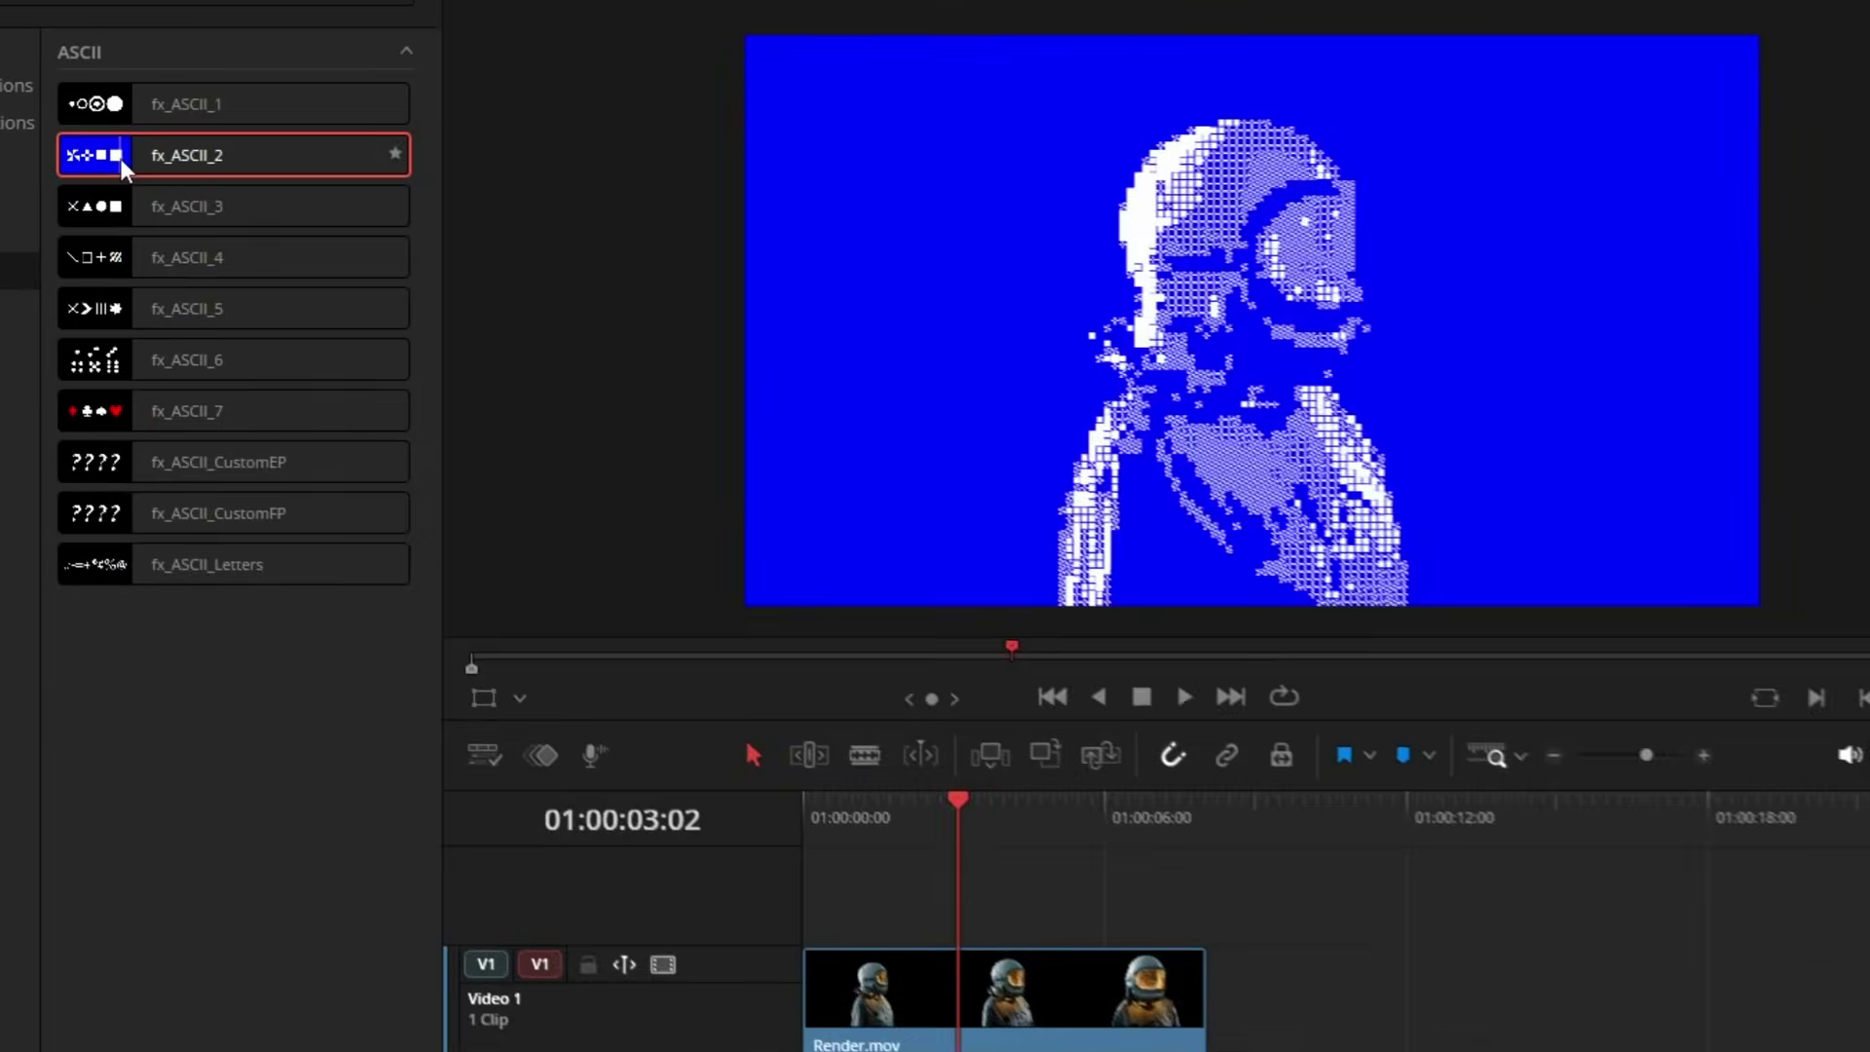
left_click_drag(120, 158, 974, 974)
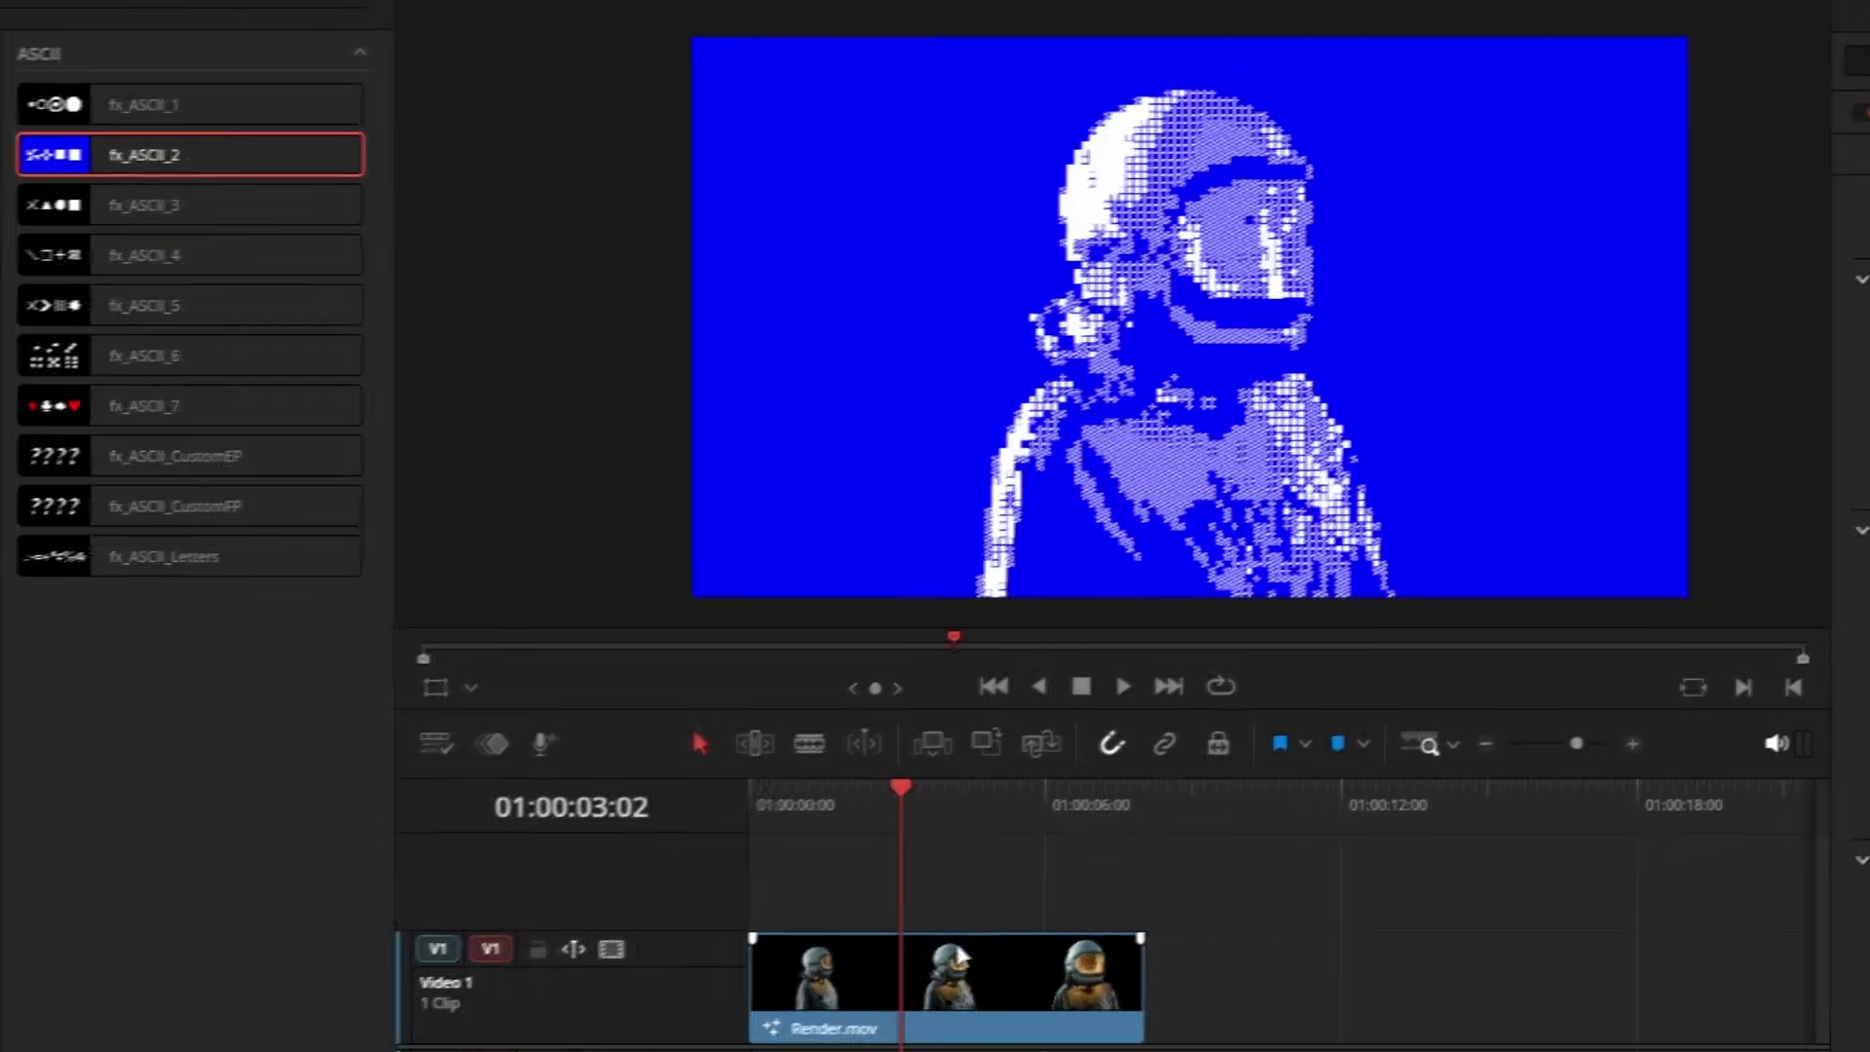
left_click_drag(1640, 396, 1578, 417)
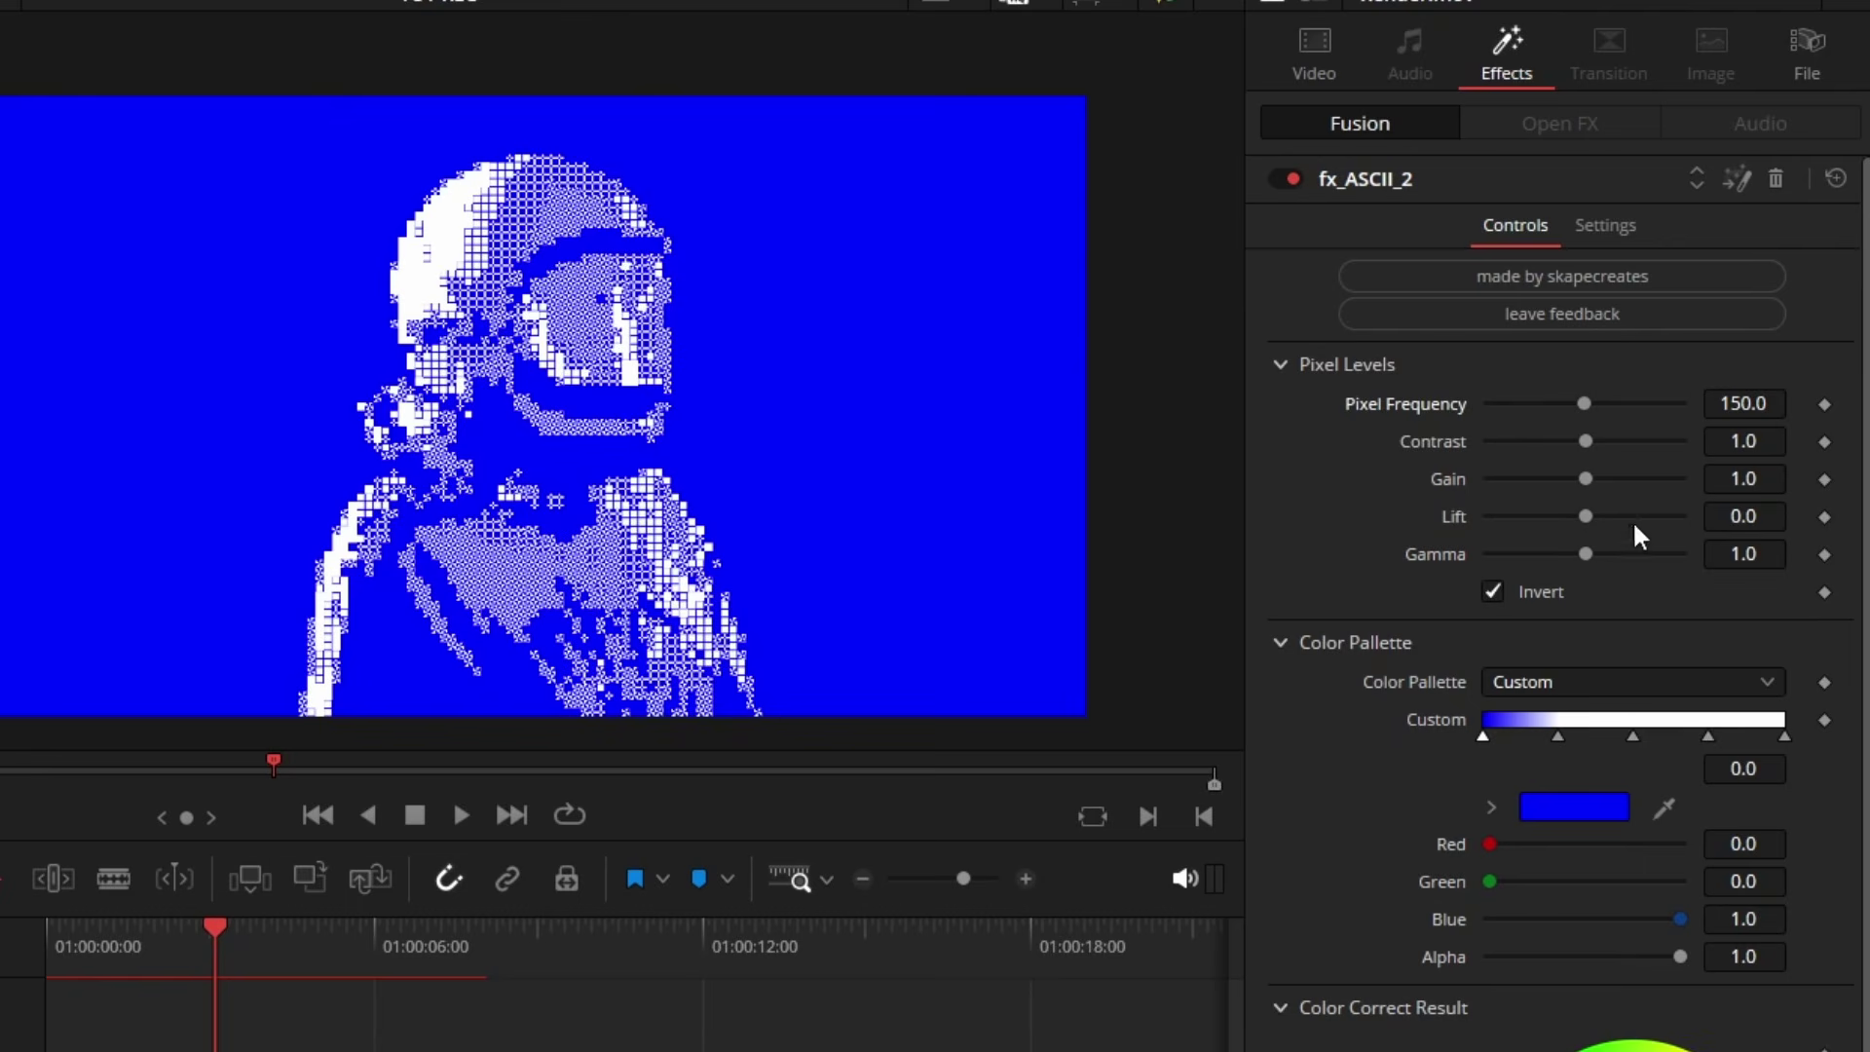
Step: Try different Contrast and Gain values, leaving both at 1.0, and toggle Invert off then on
left_click_drag(1586, 434, 1725, 472)
mouse_move(1584, 462)
left_mouse_down()
mouse_move(1577, 488)
mouse_move(1498, 493)
mouse_move(1587, 489)
left_mouse_up()
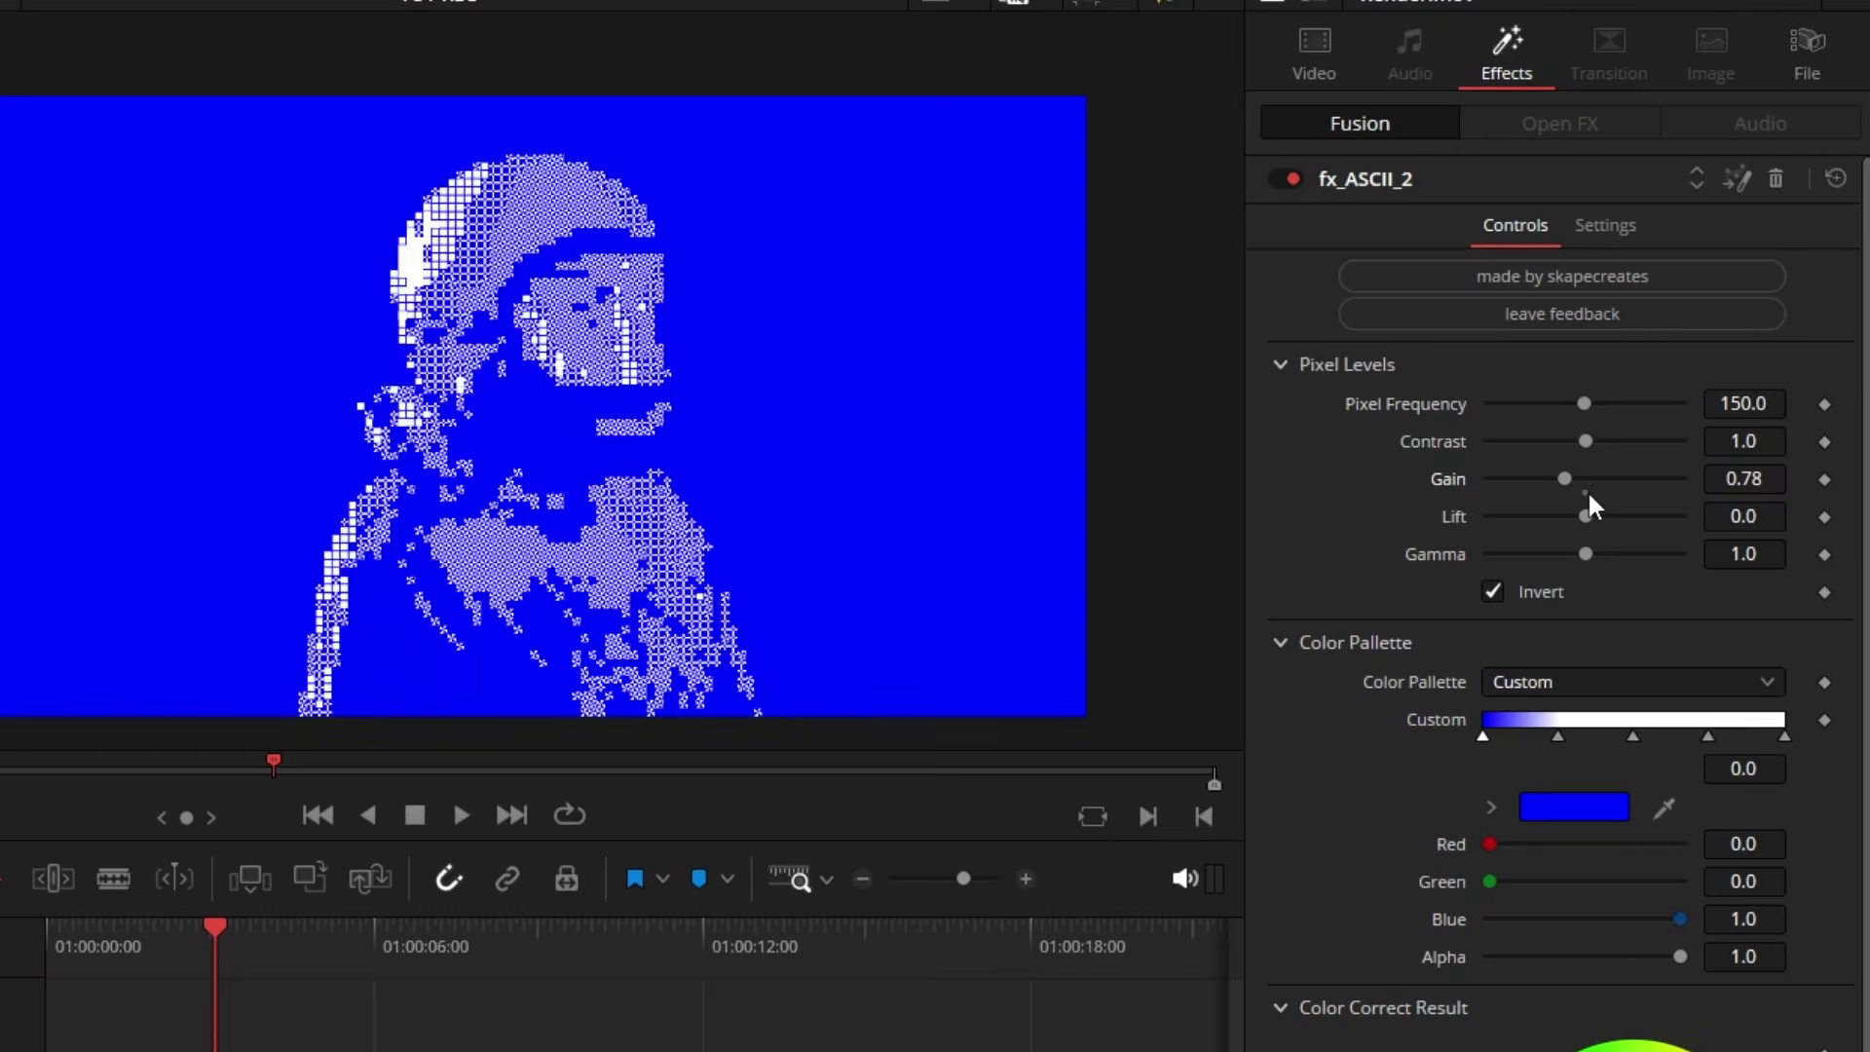
left_click(1493, 592)
left_click(1493, 592)
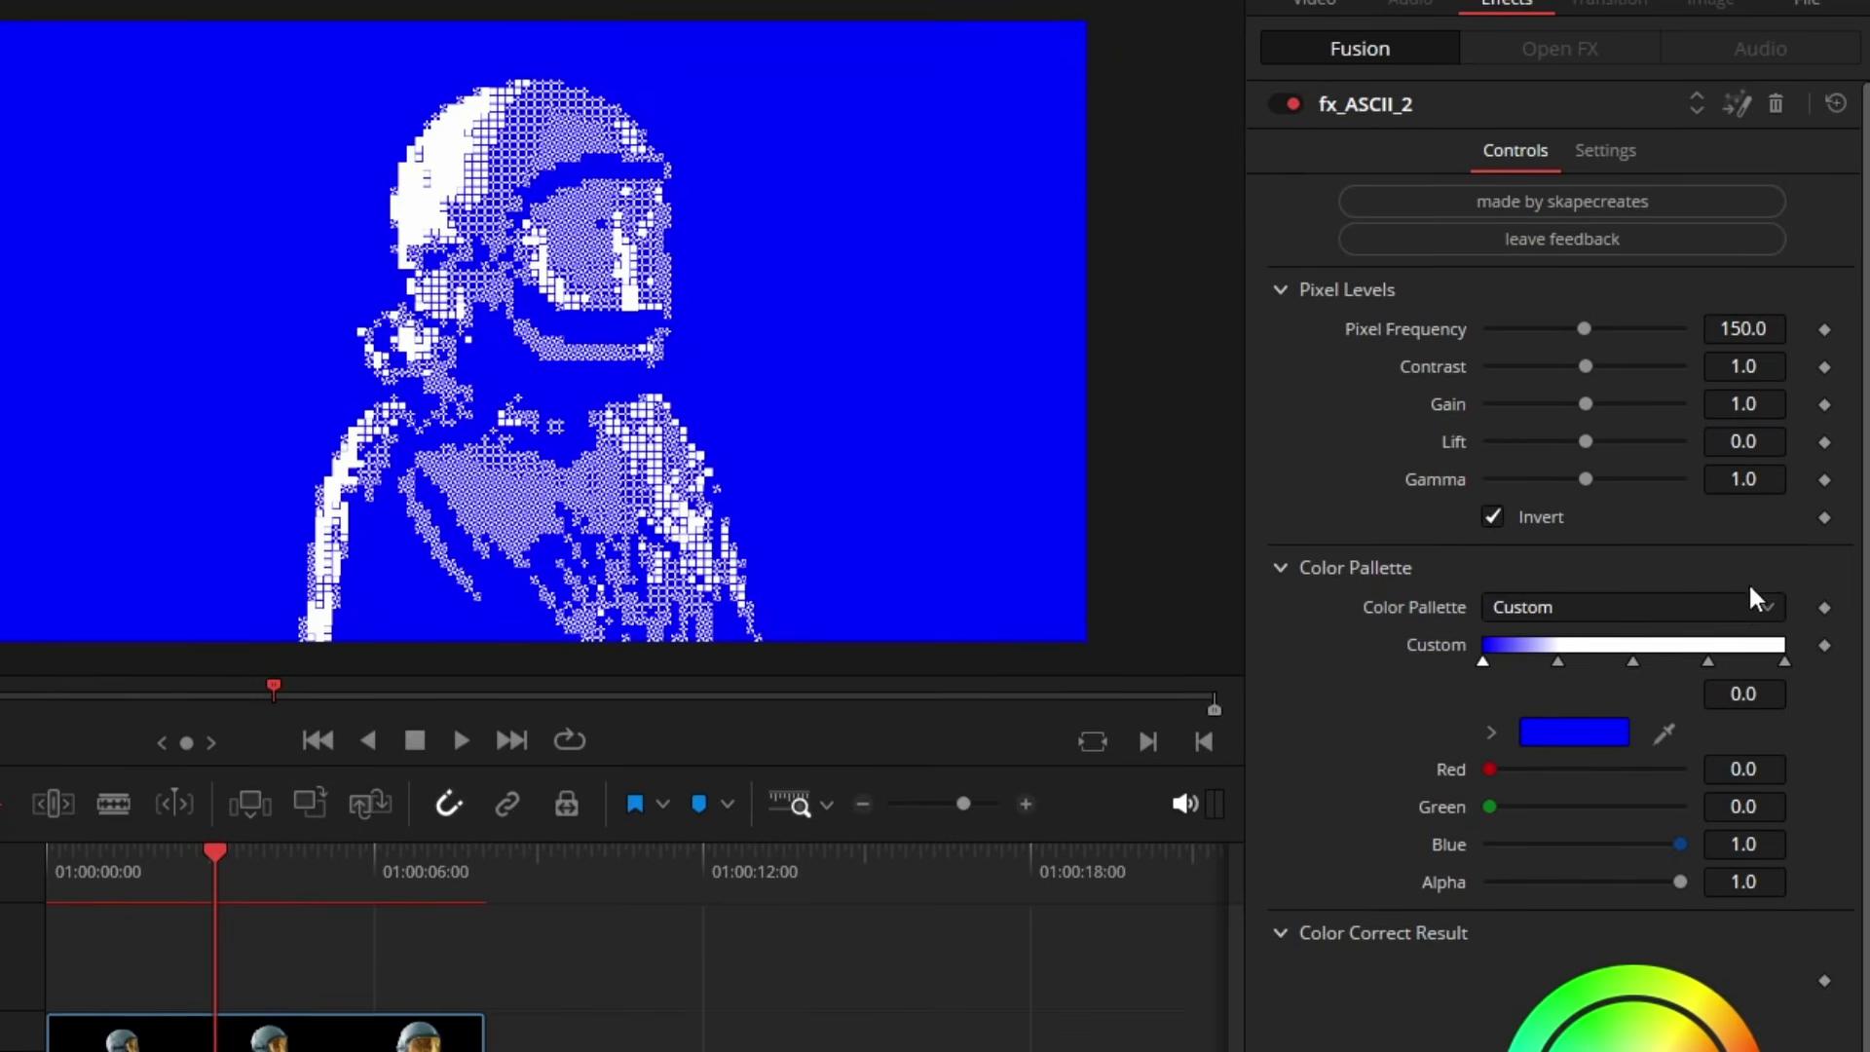
left_click(1560, 597)
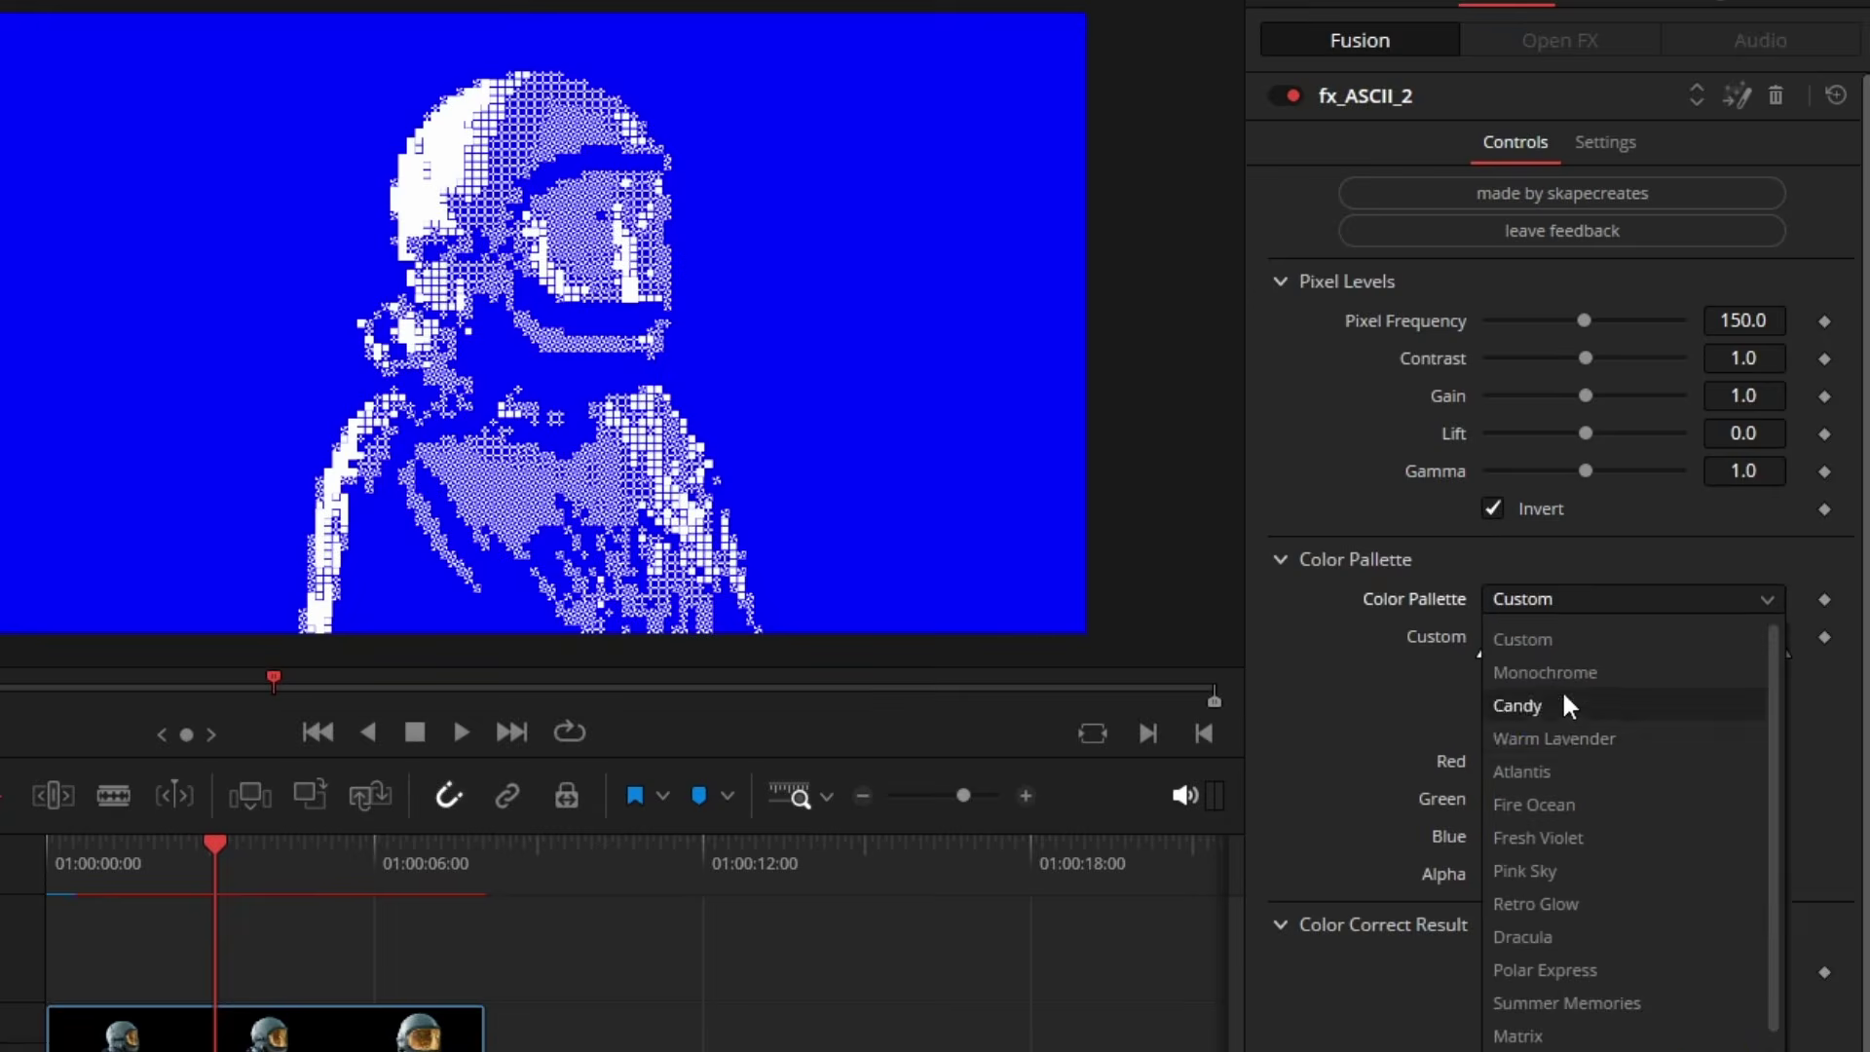
left_click(1561, 736)
left_click(1562, 588)
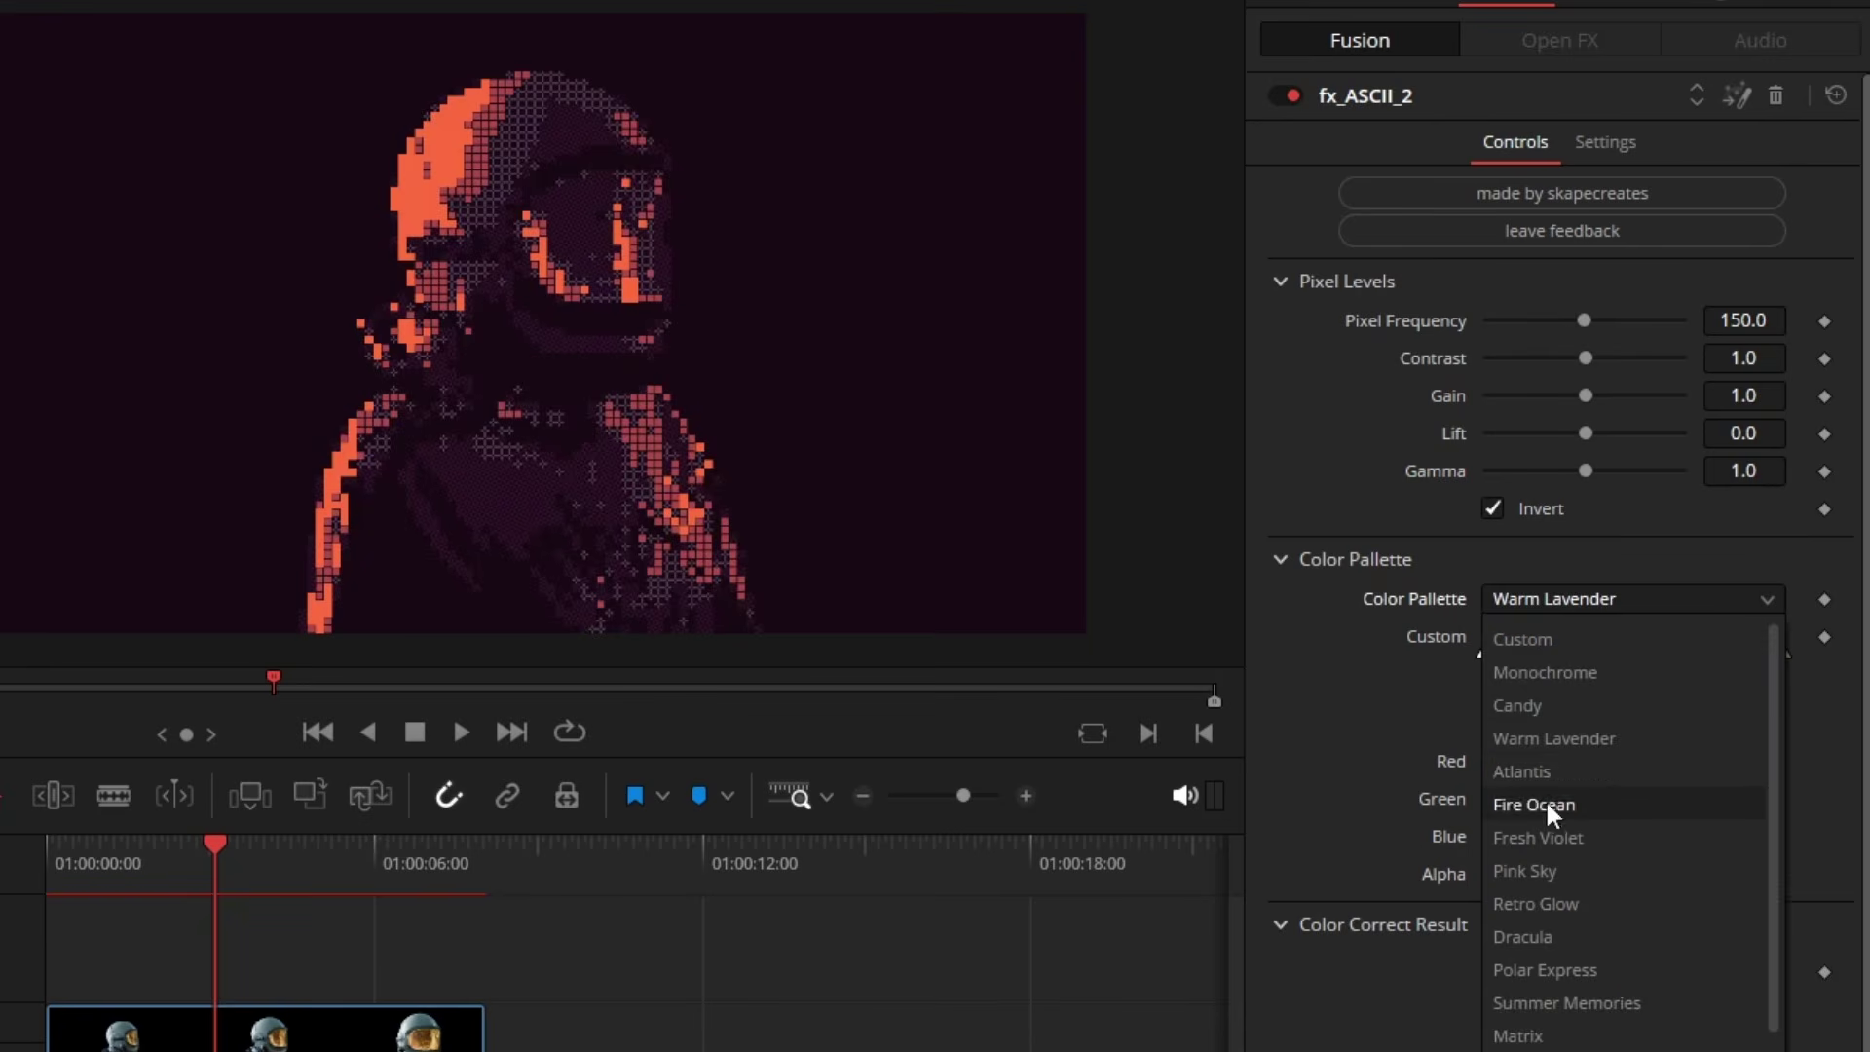
left_click(1544, 803)
left_click(1556, 592)
scroll(1563, 787, "down", 1)
left_click(1568, 874)
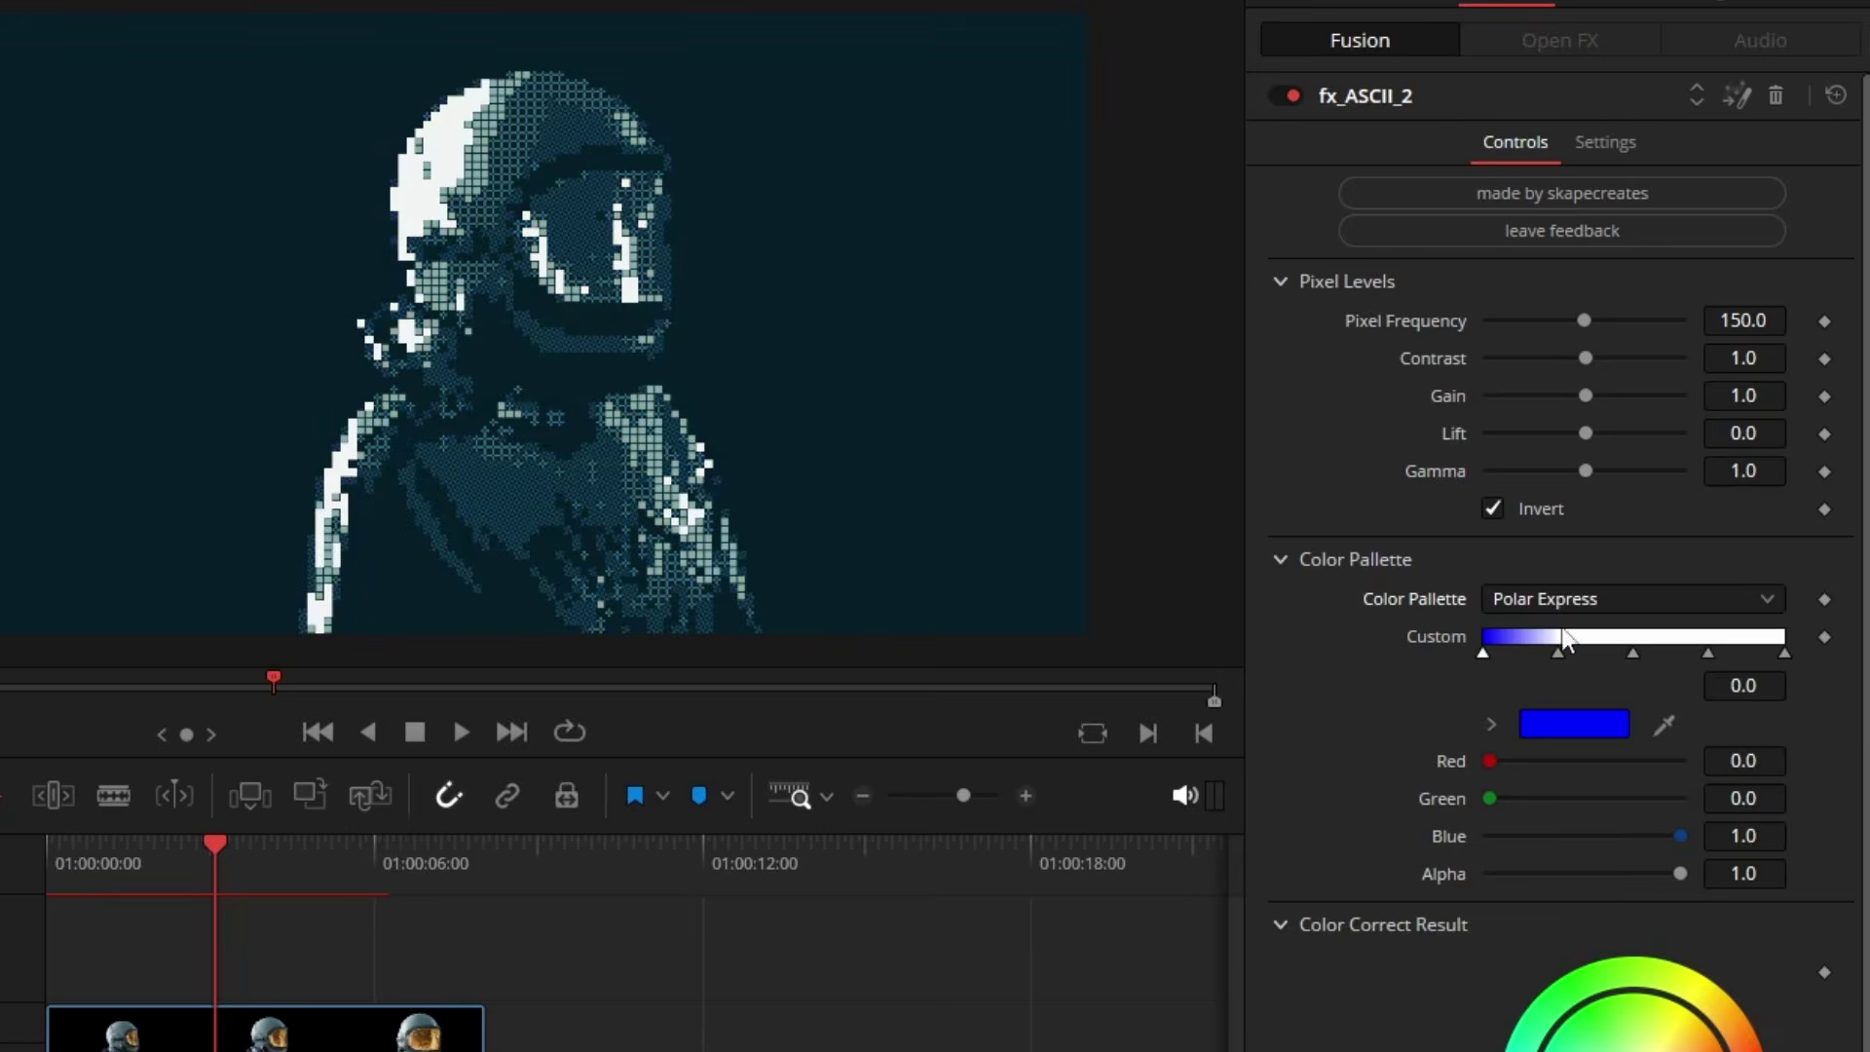
scroll(1558, 598, "up", 7)
left_click(1557, 597)
left_click(1541, 641)
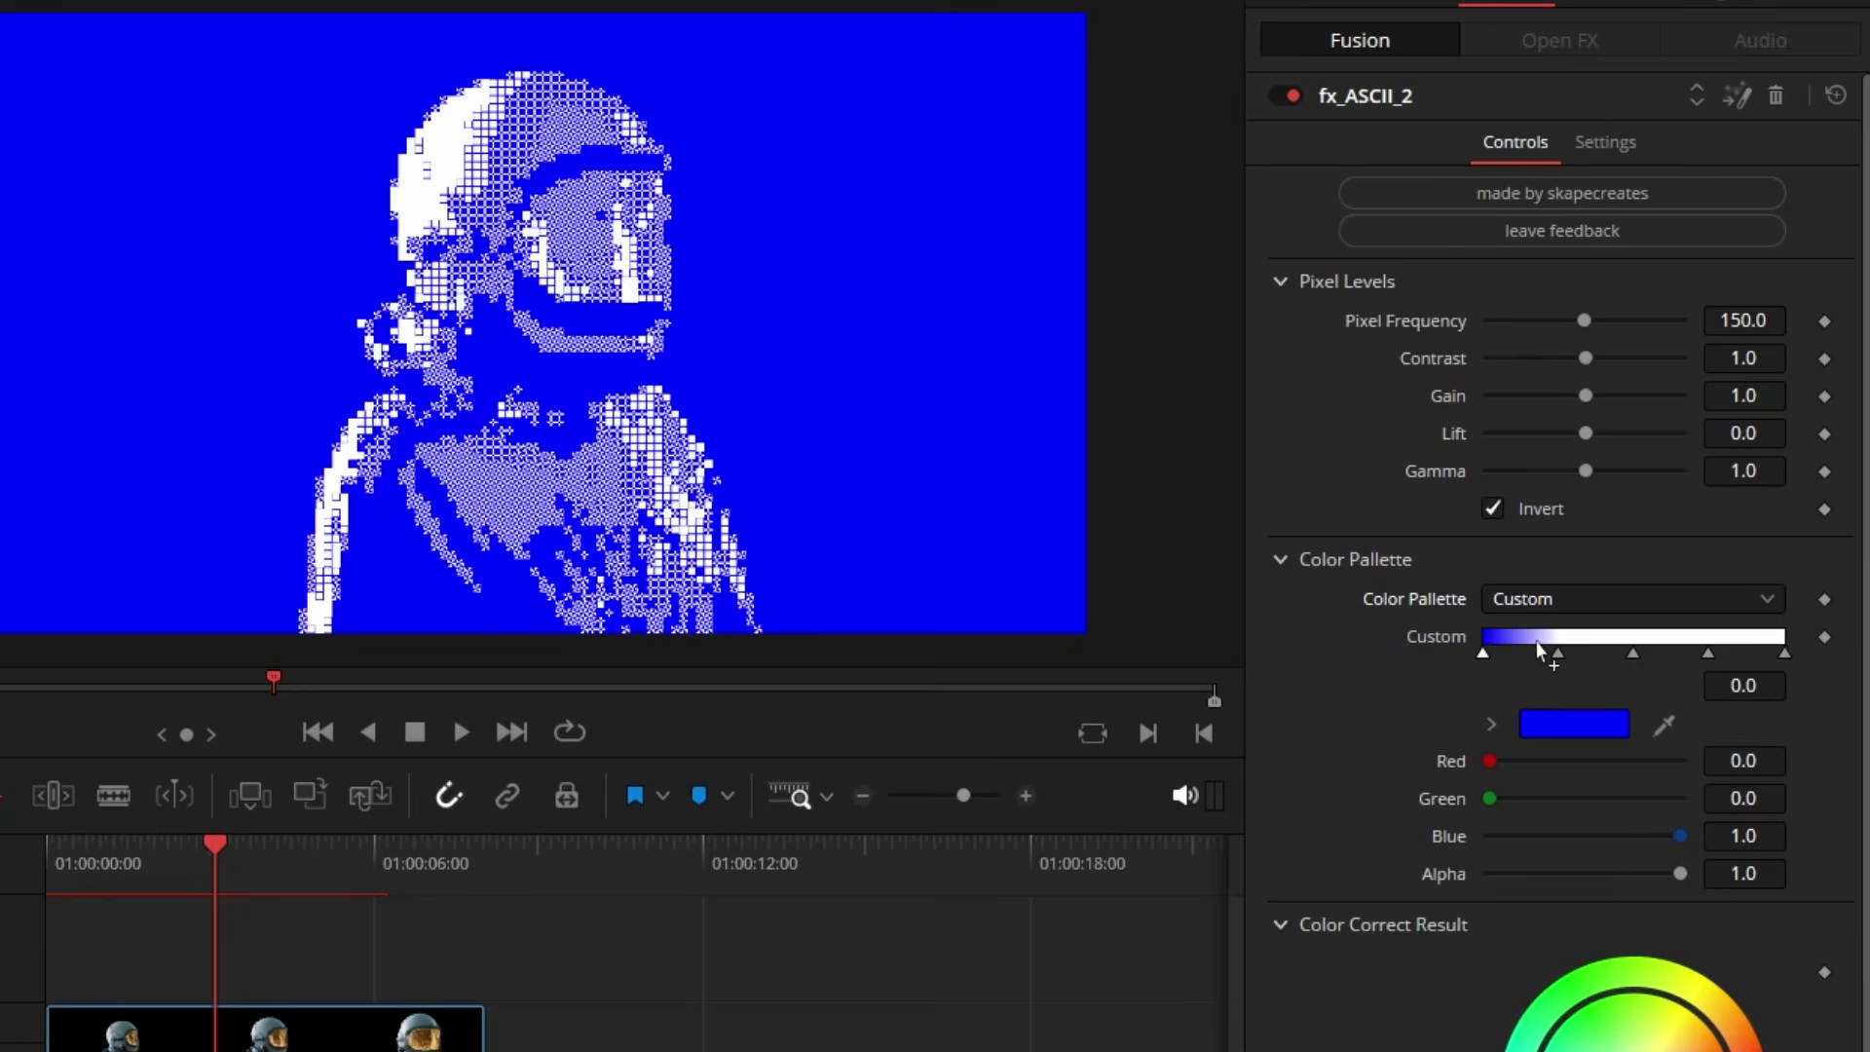
left_click(1559, 652)
left_click(1574, 725)
left_click_drag(725, 419, 643, 324)
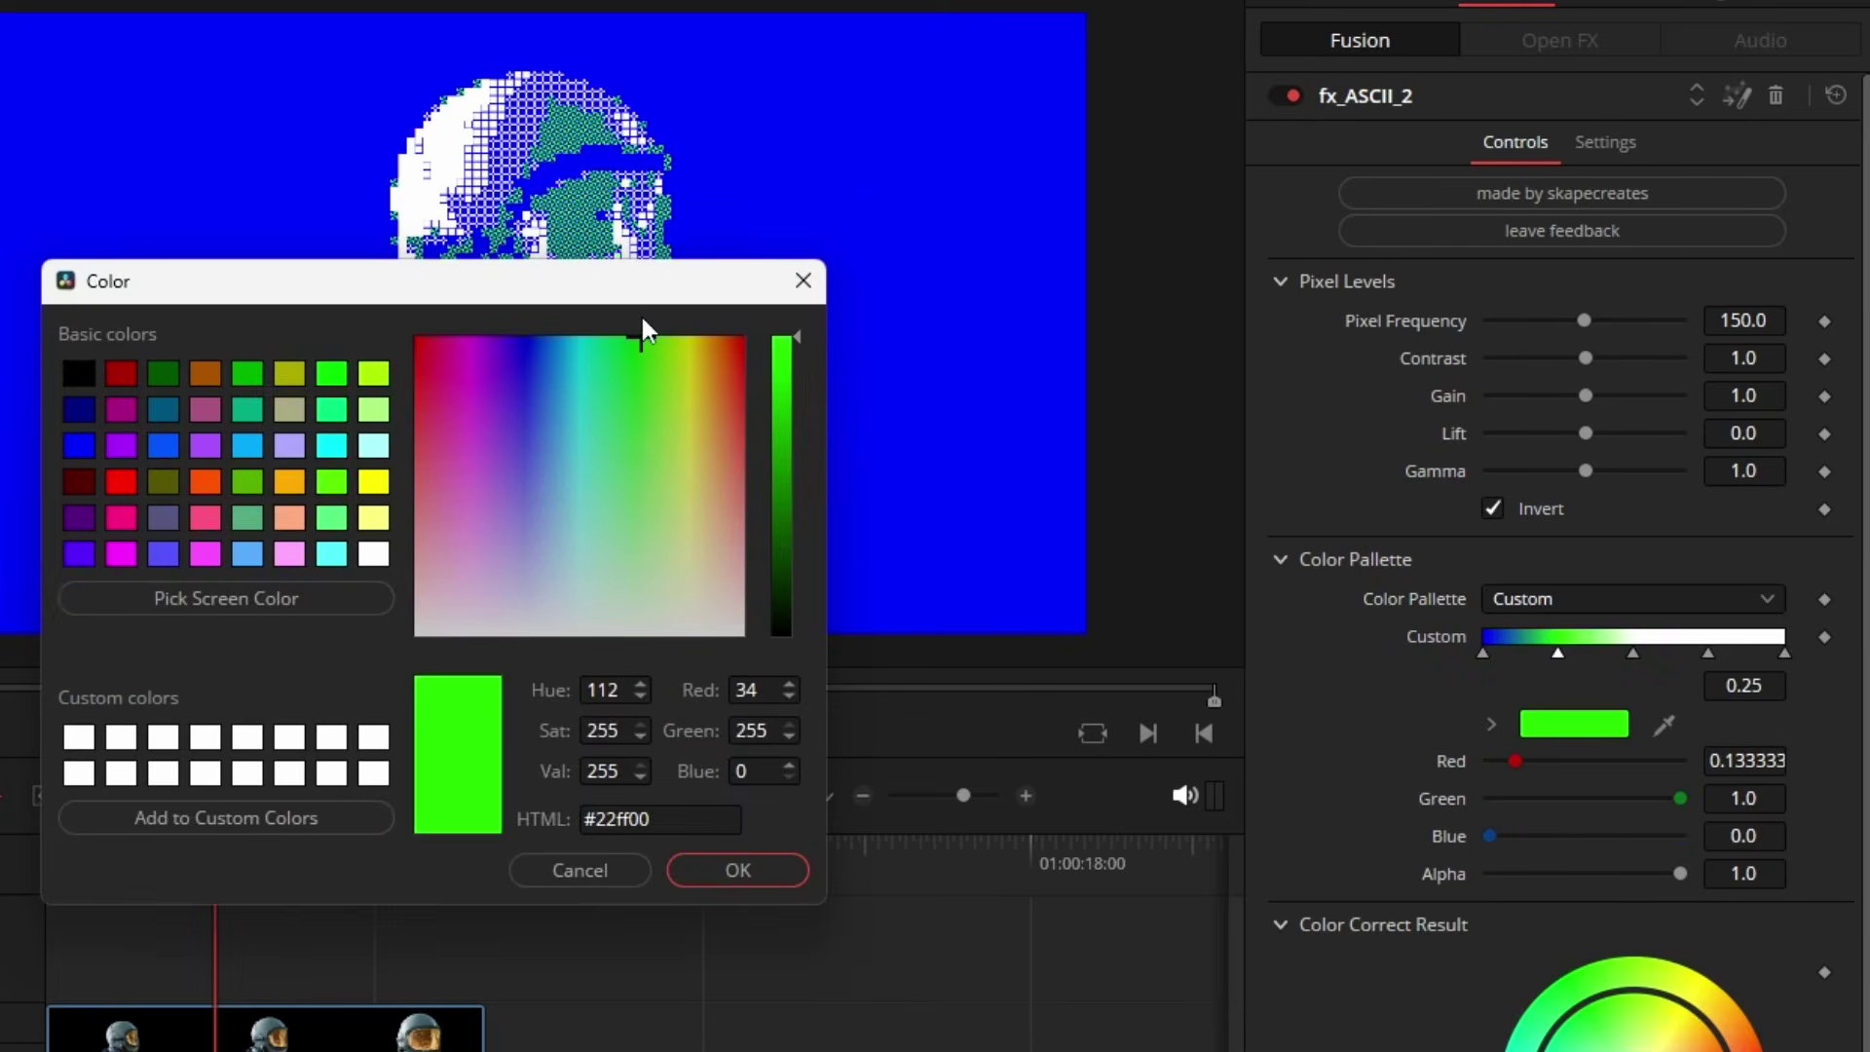
left_click(776, 872)
left_click(1633, 654)
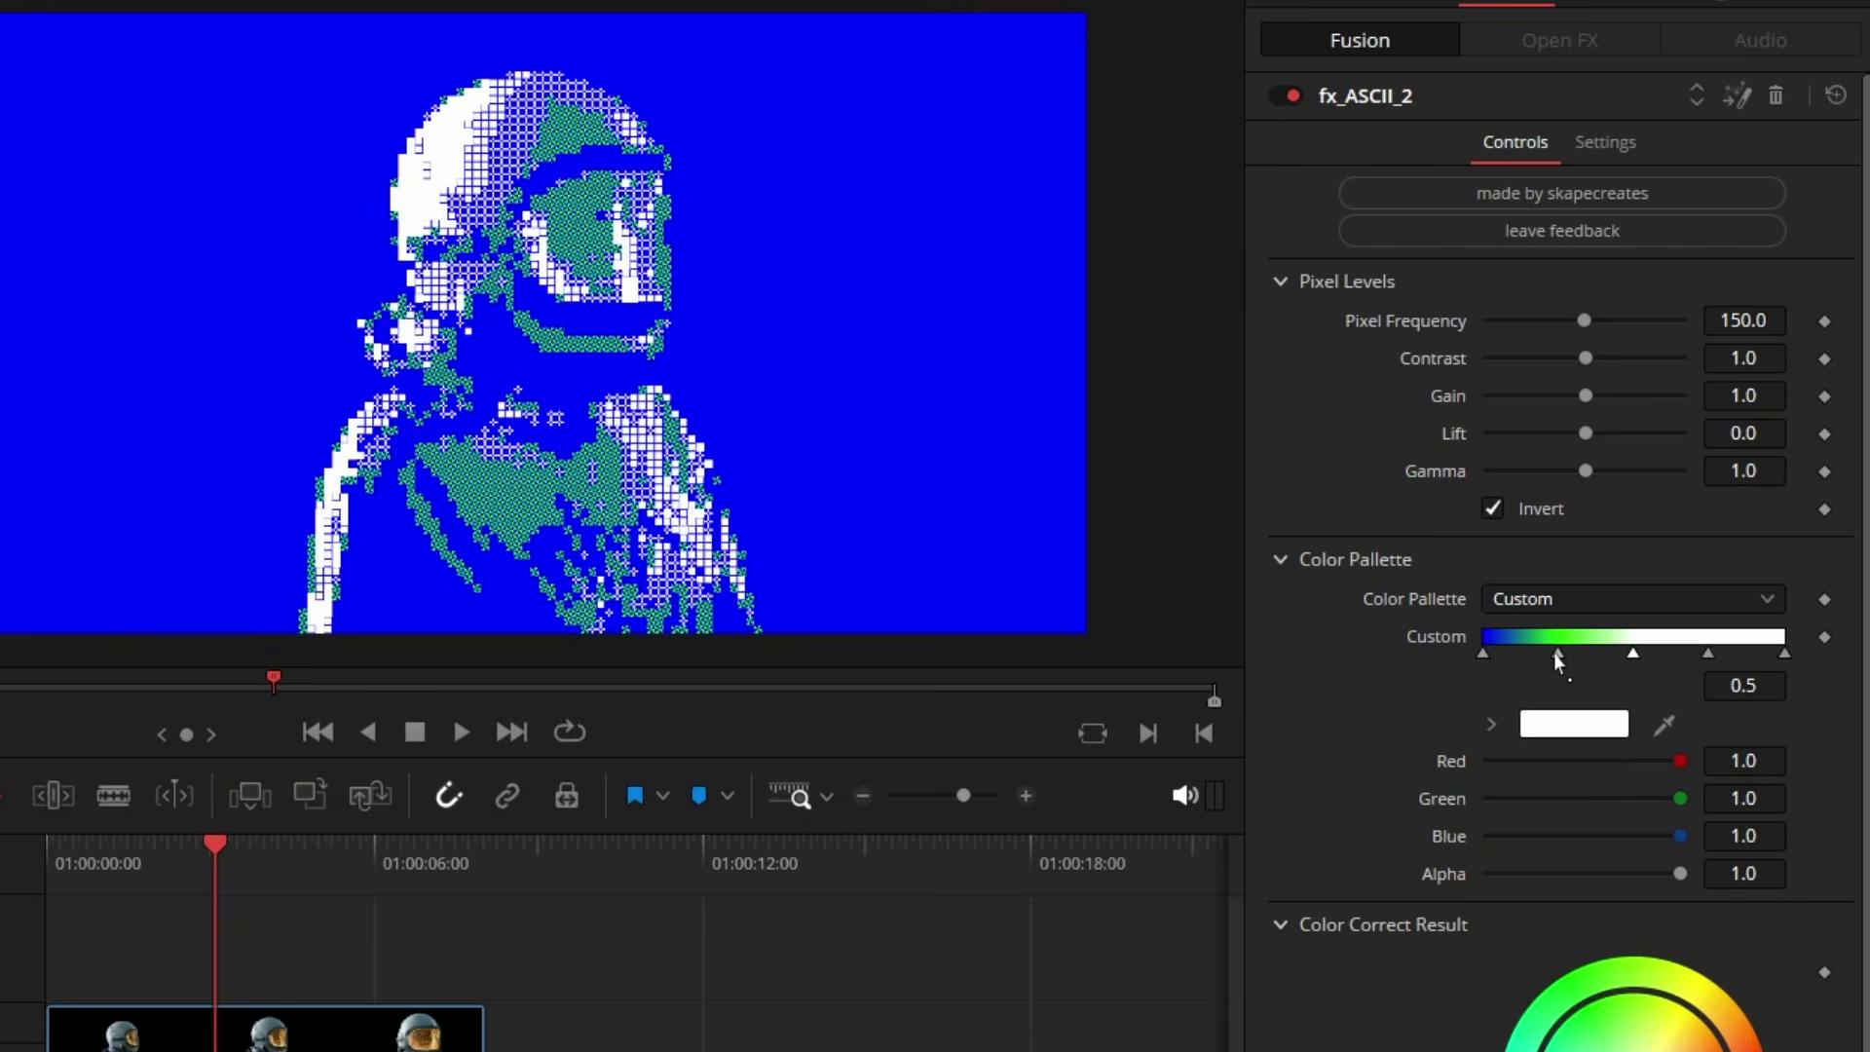
key("Delete")
key("Delete")
left_click(1706, 653)
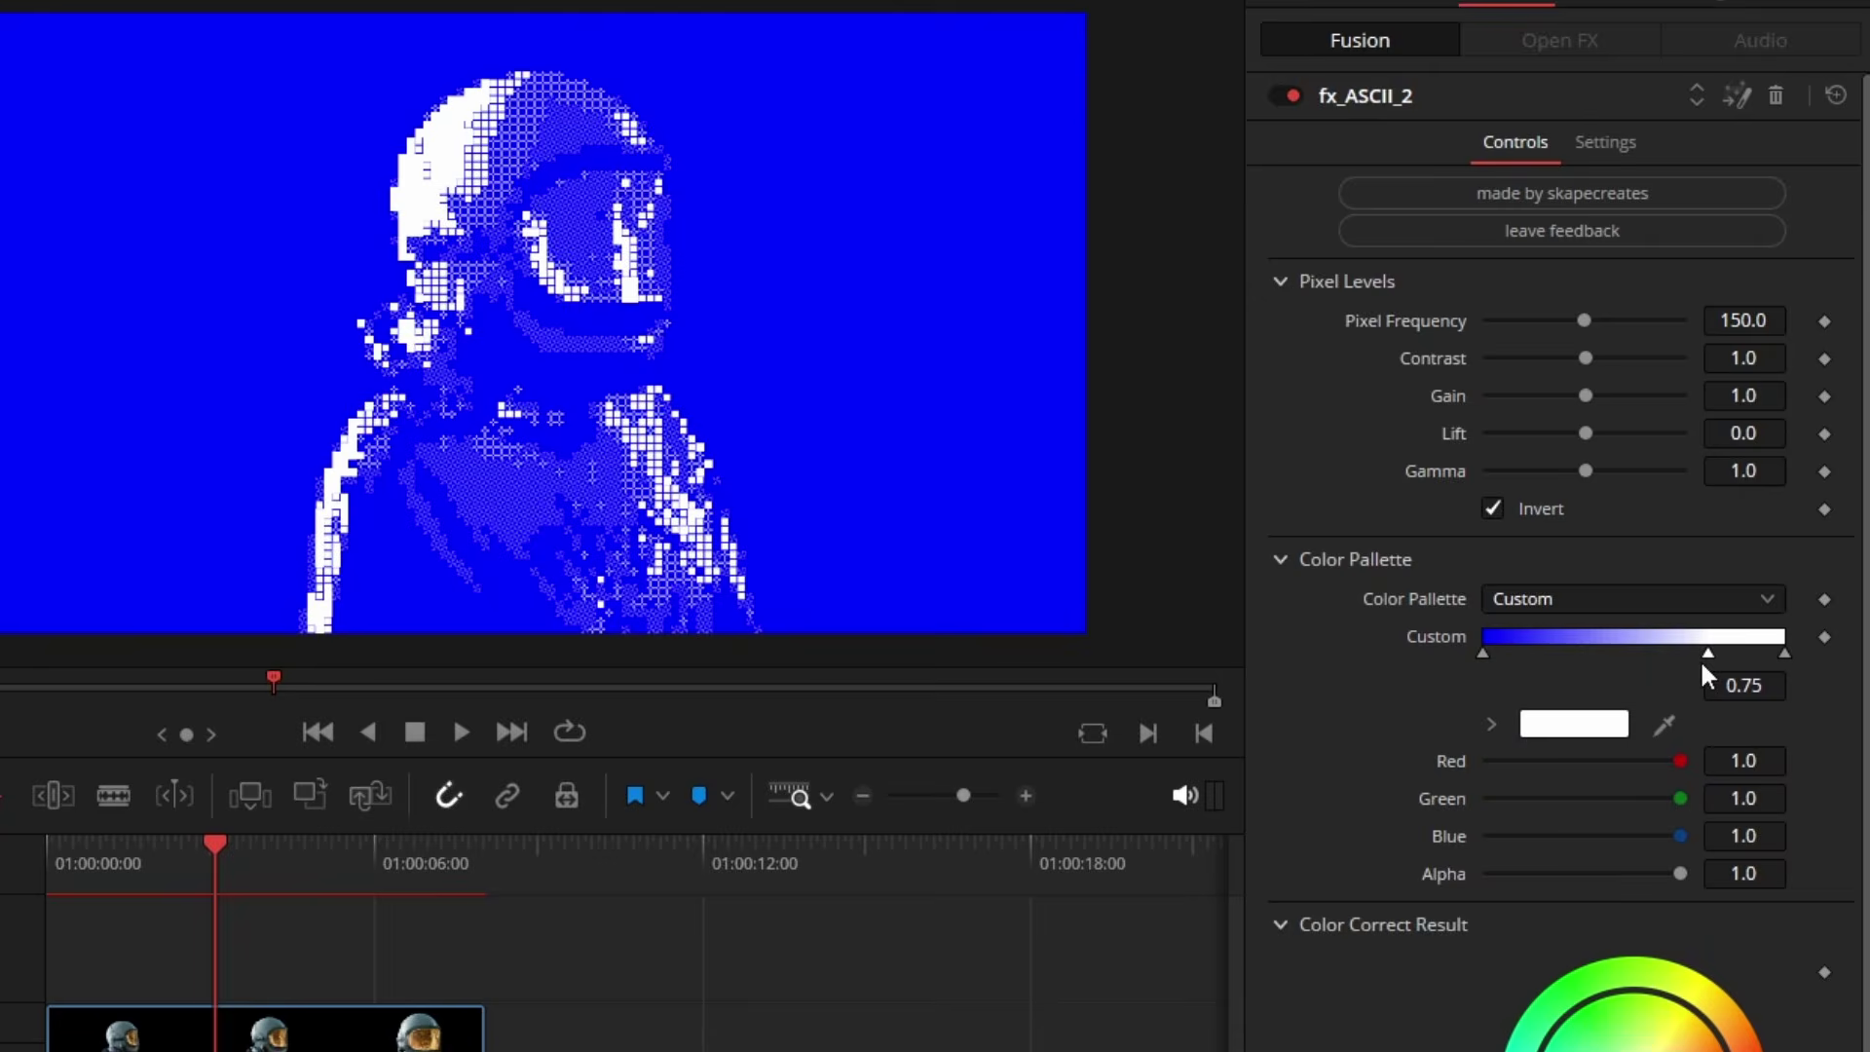
key("ctrl+z")
key("ctrl+z")
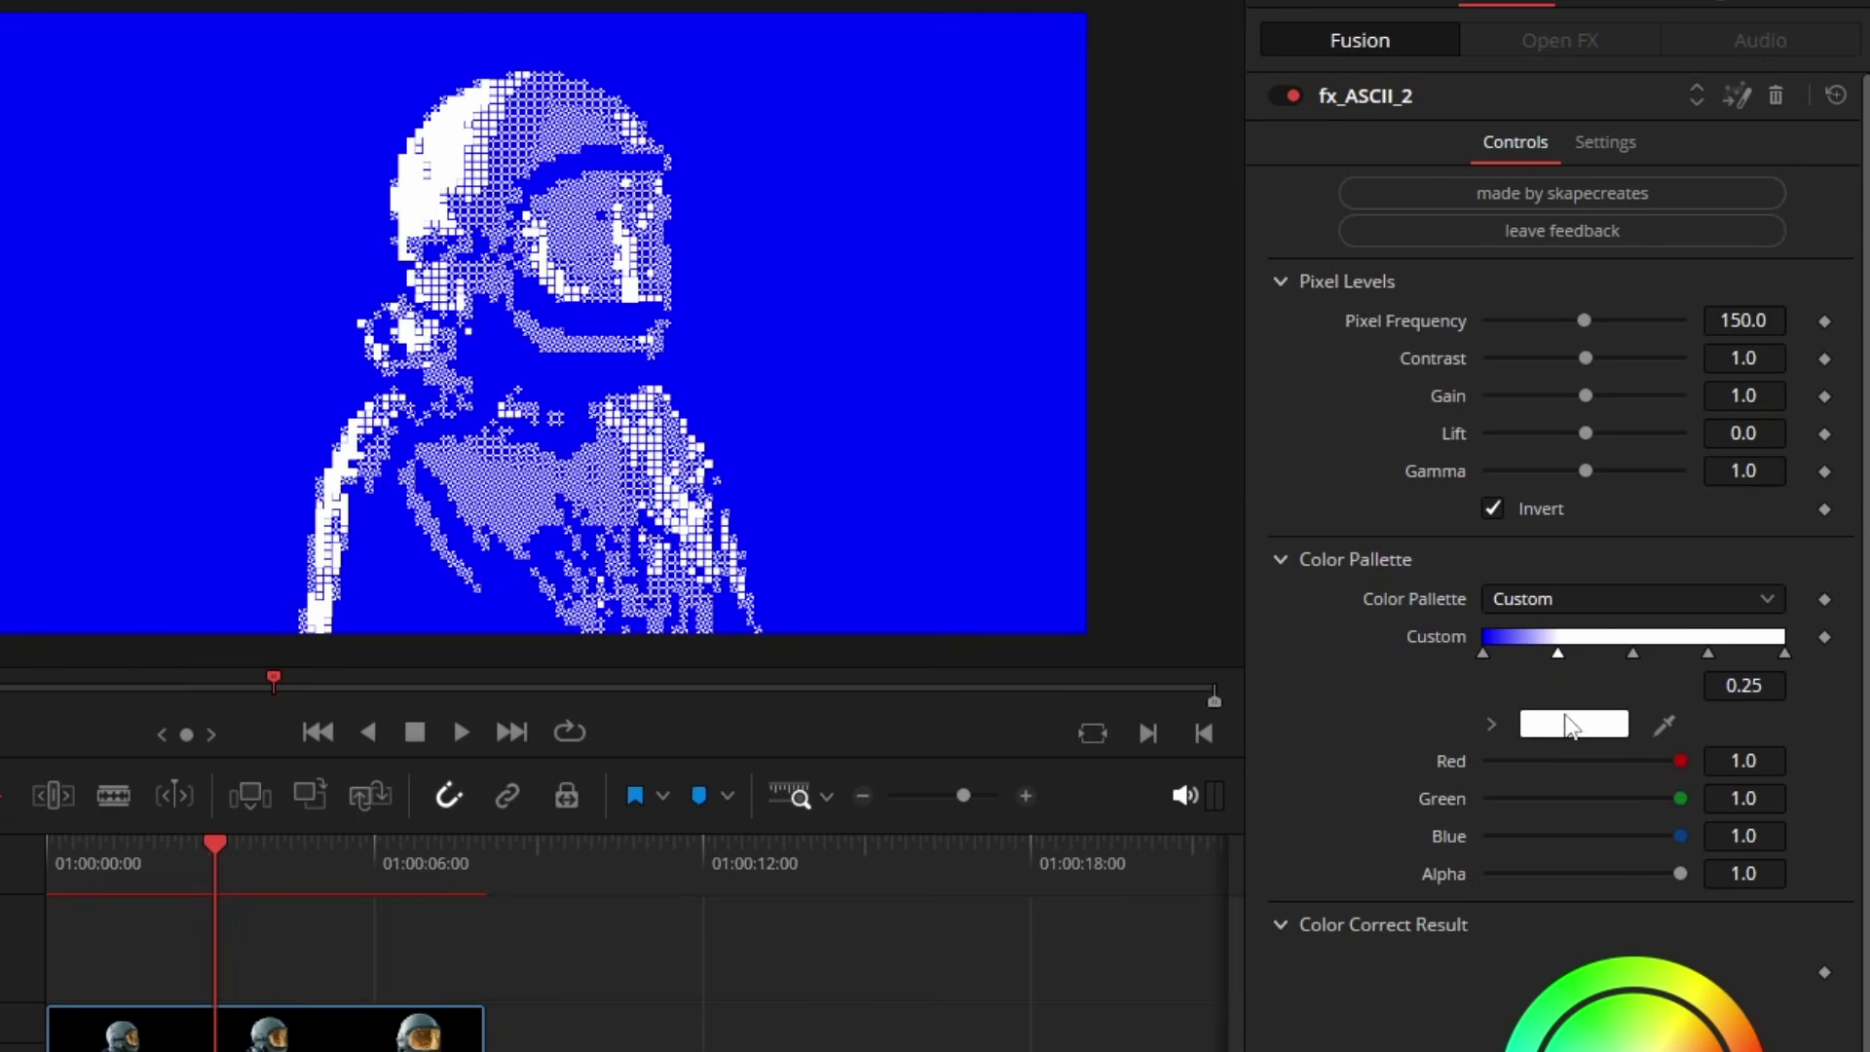
scroll(468, 121, "up", 4)
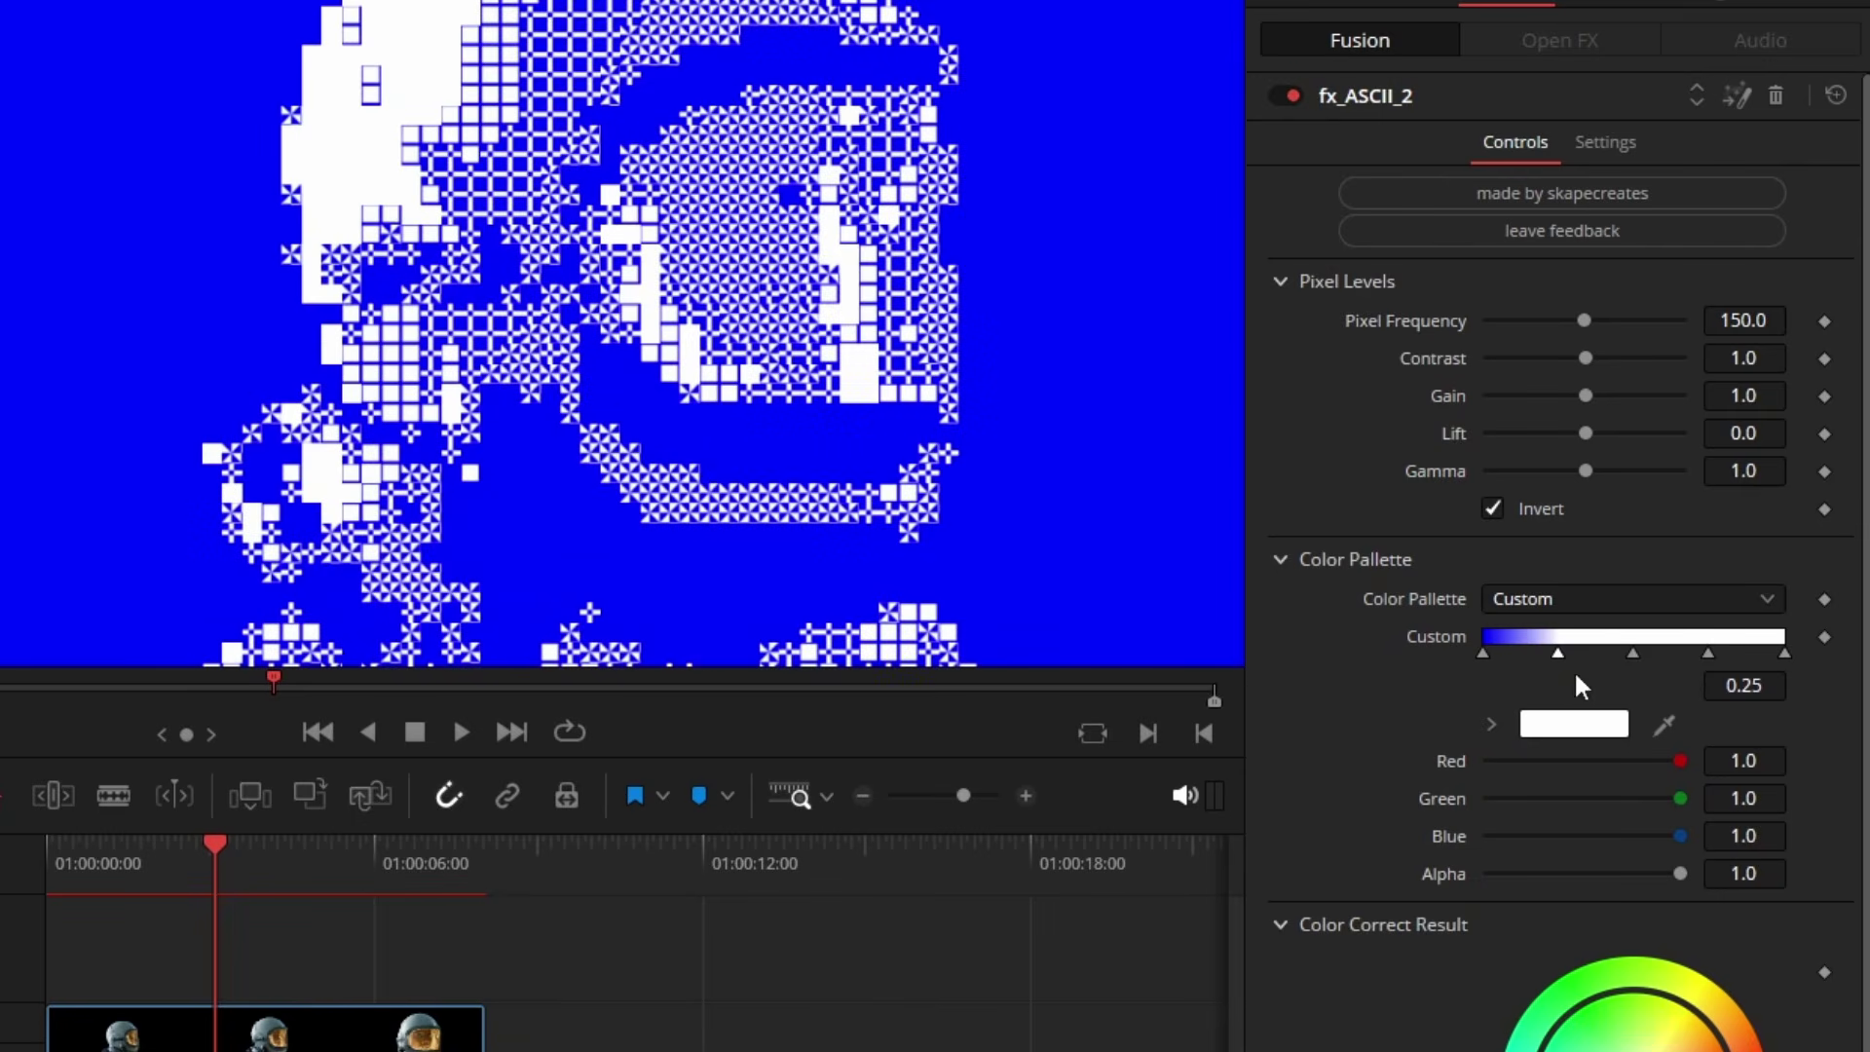
scroll(1579, 687, "down", 1)
Step: Apply the Warm Lavender palette, set Hue to 0.08 and add a 0.125 tint
left_click(1529, 575)
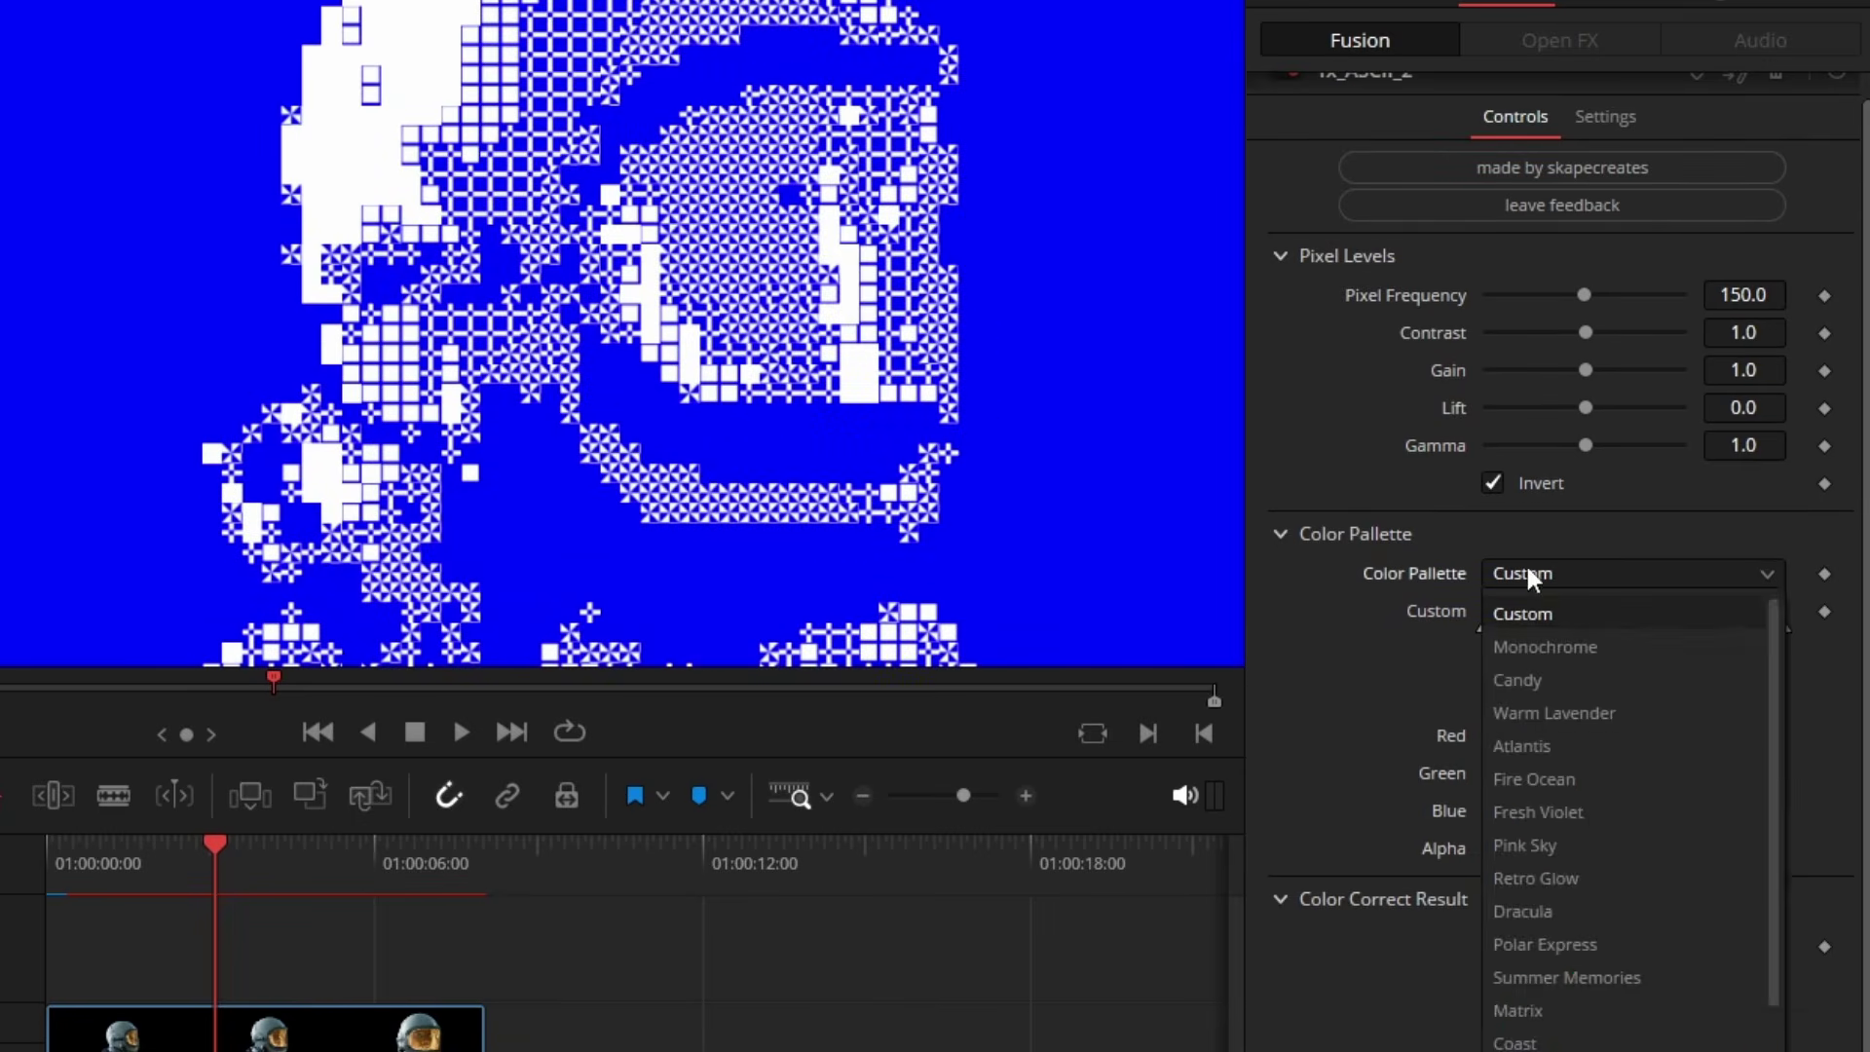
left_click(1552, 712)
scroll(543, 321, "down", 4)
scroll(388, 278, "up", 3)
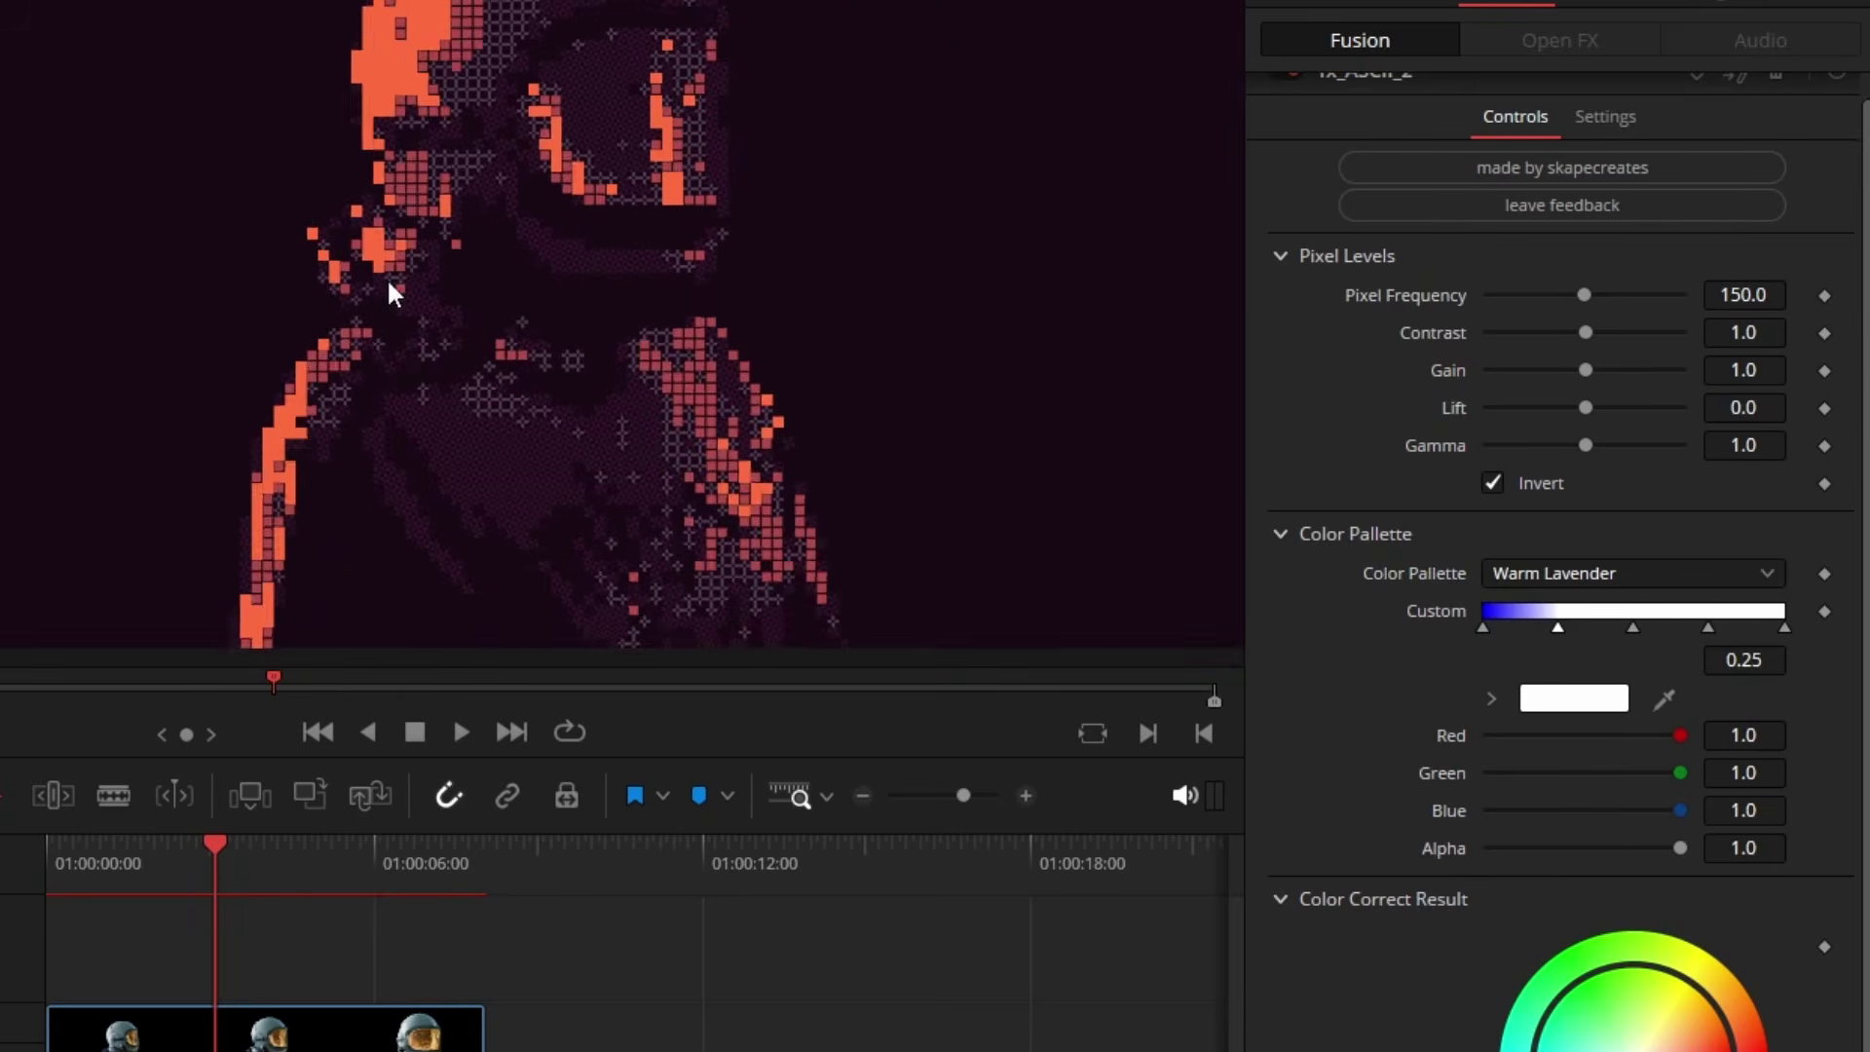
scroll(720, 265, "down", 2)
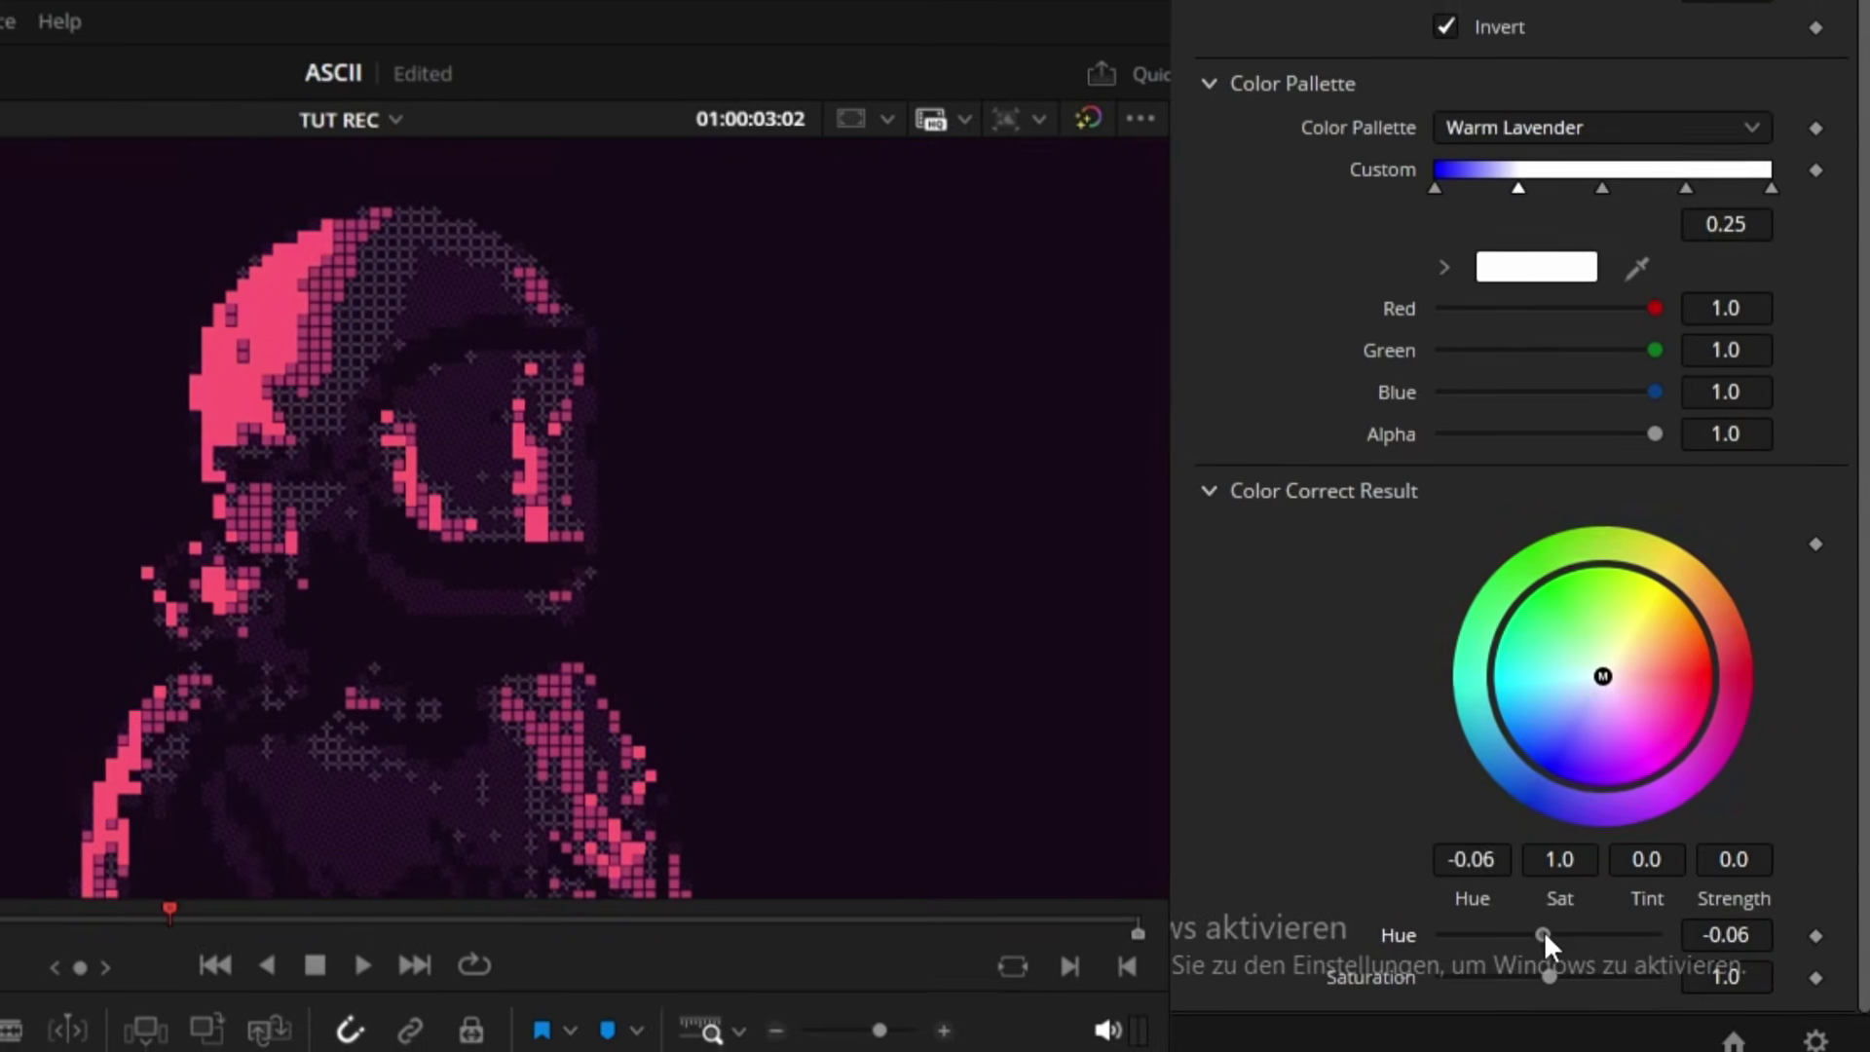
left_click_drag(1545, 931, 1558, 921)
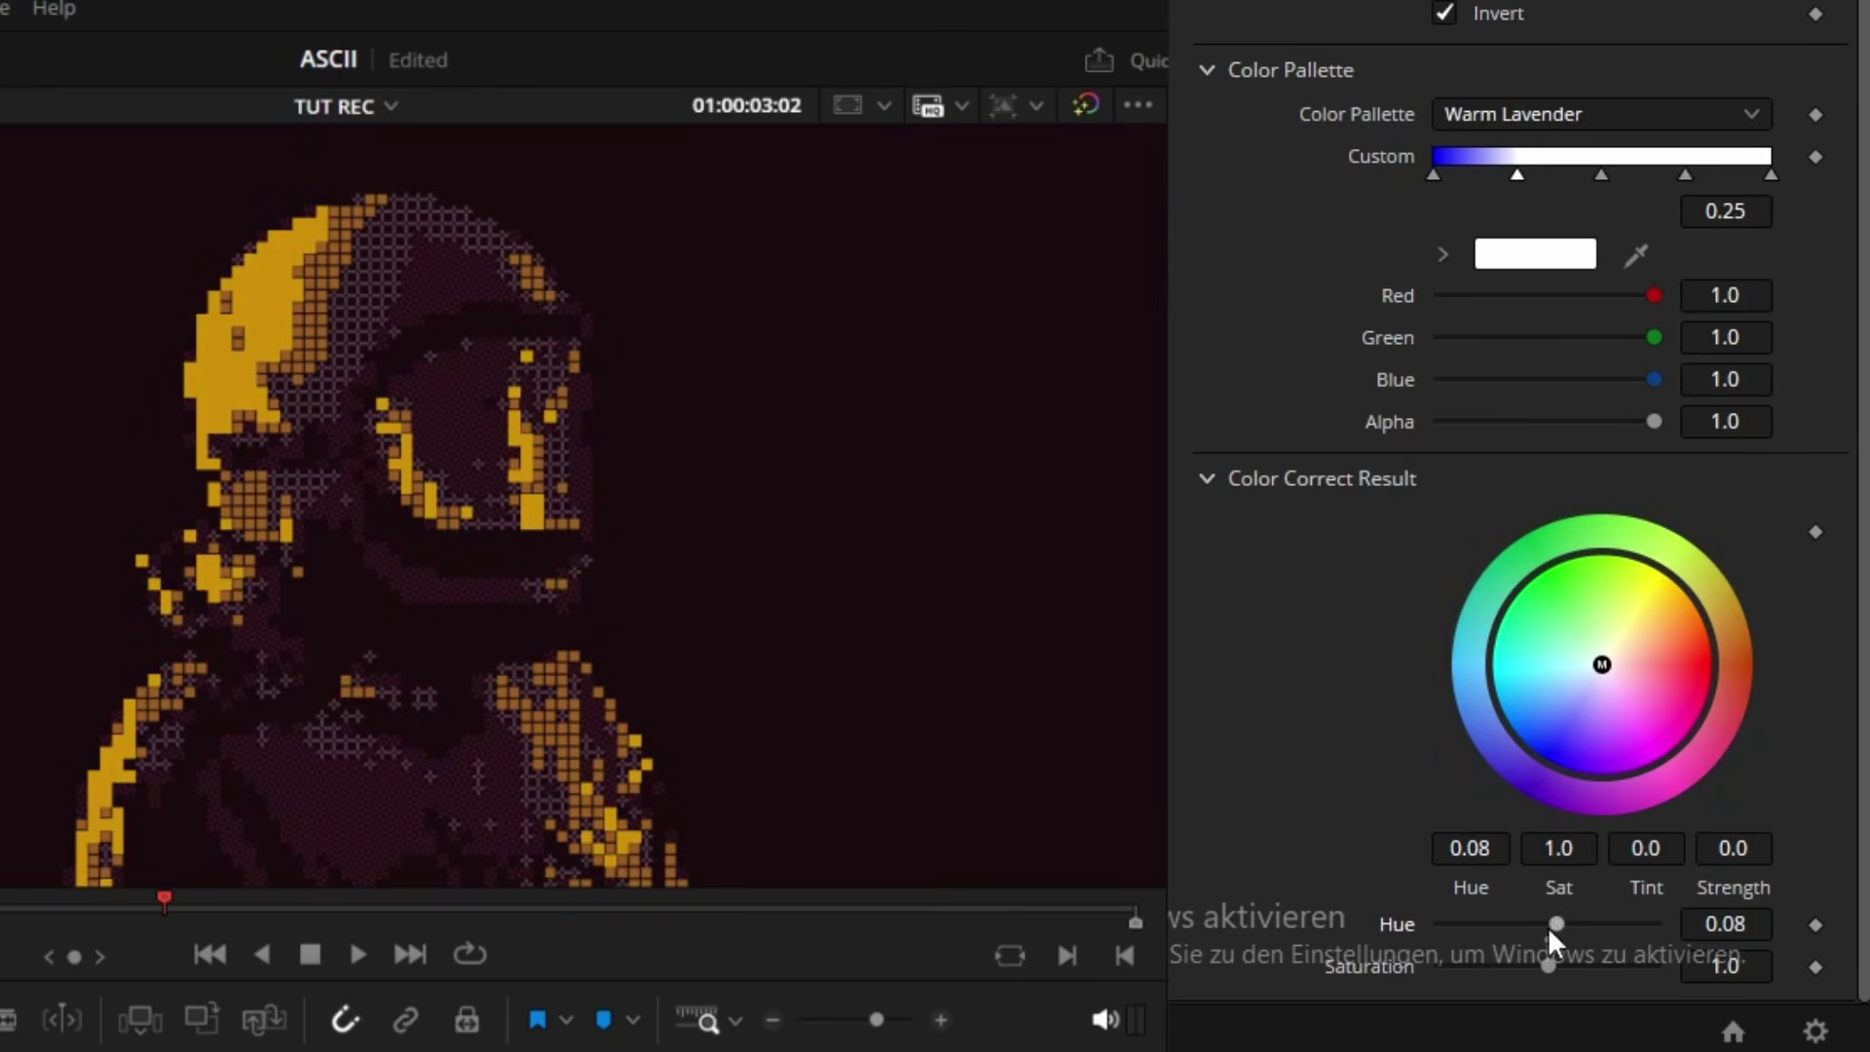
left_click_drag(1602, 664, 1643, 602)
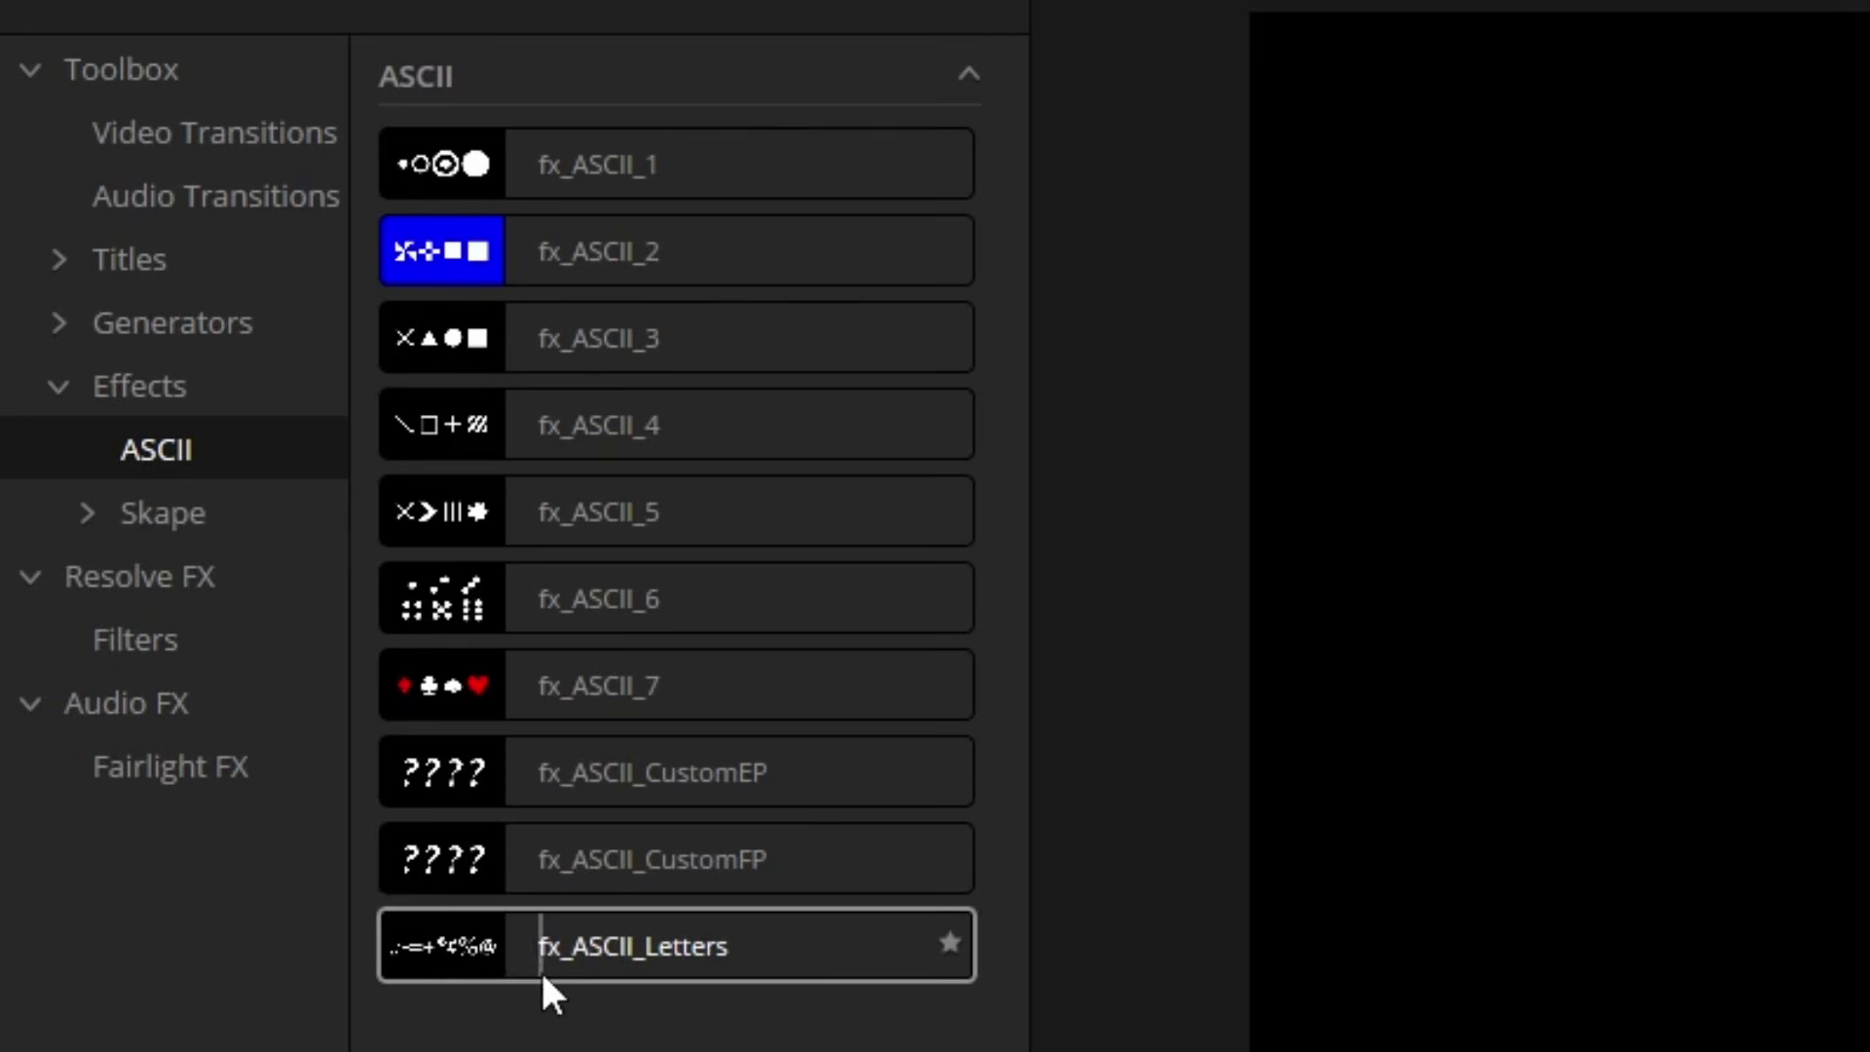
Step: Apply fx_ASCII_Letters and cycle ASCII Preset through Alphabet, Alphabet Caps, Number and Pattern
left_click(691, 967)
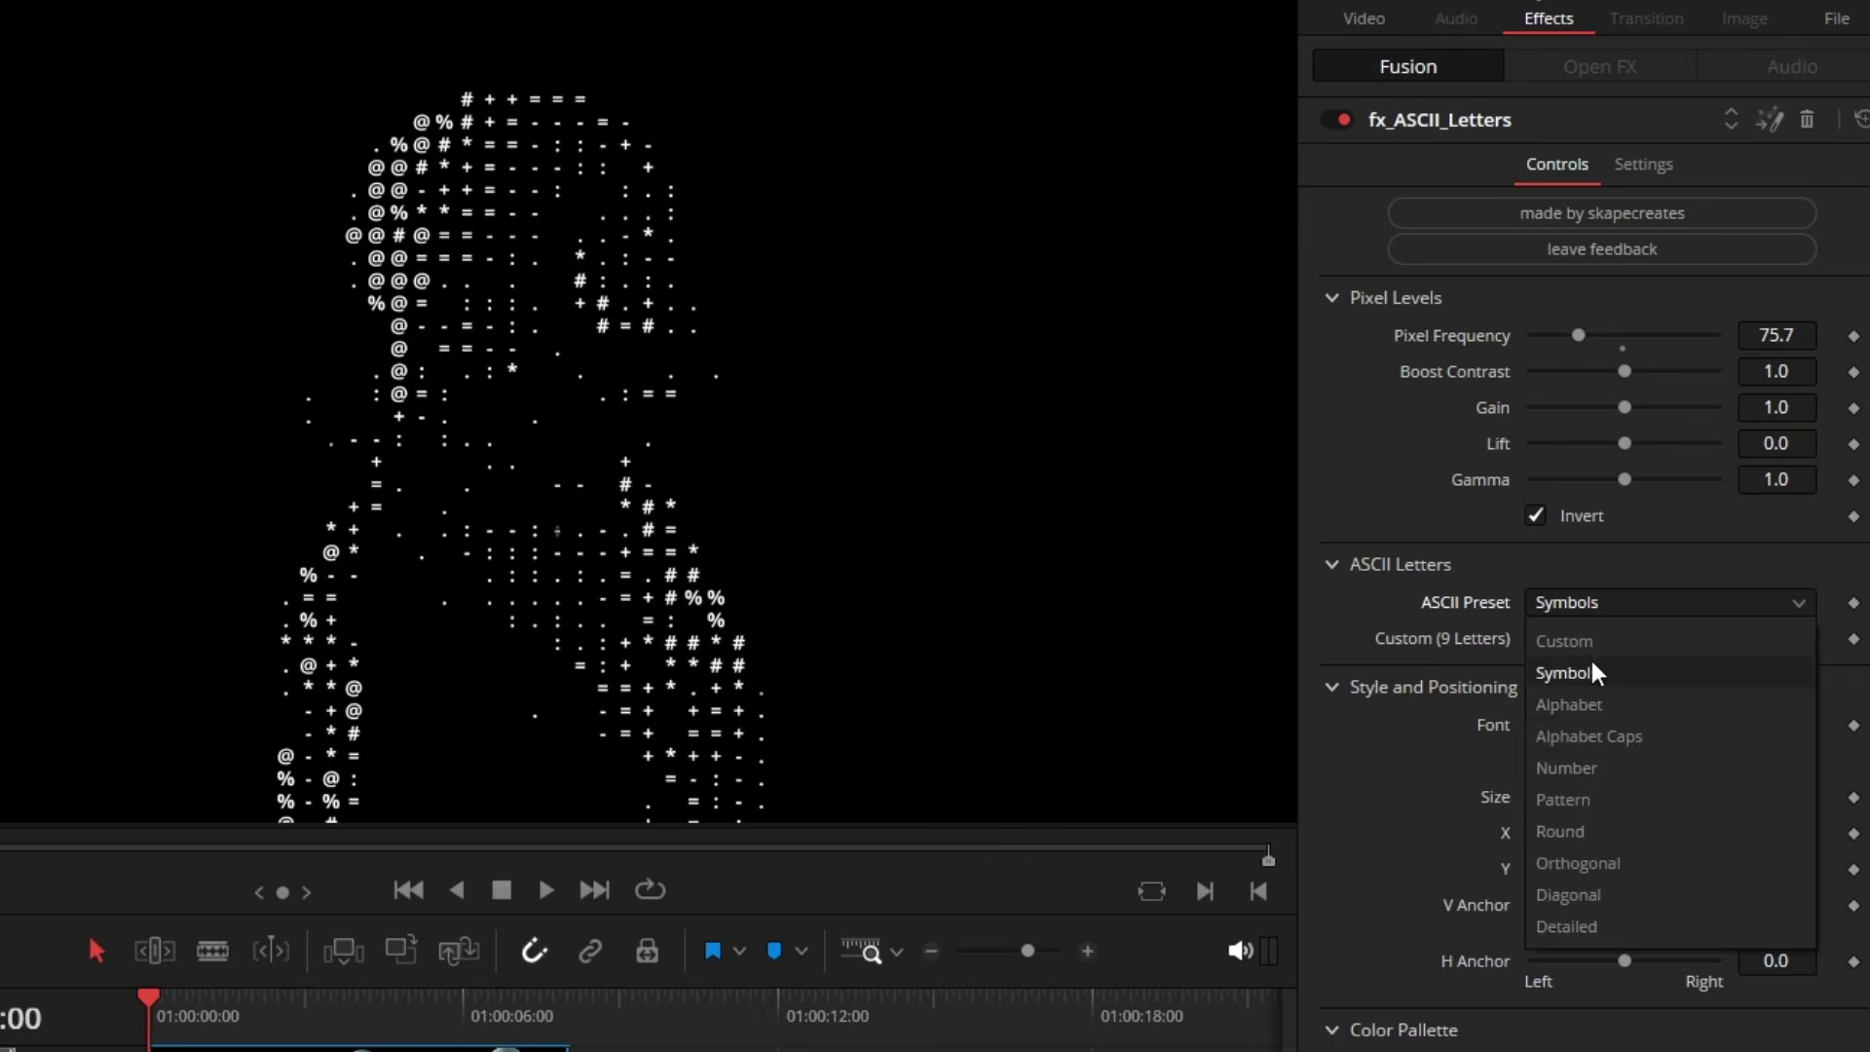
left_click(1594, 672)
left_click(1597, 603)
left_click(1570, 704)
left_click(1597, 603)
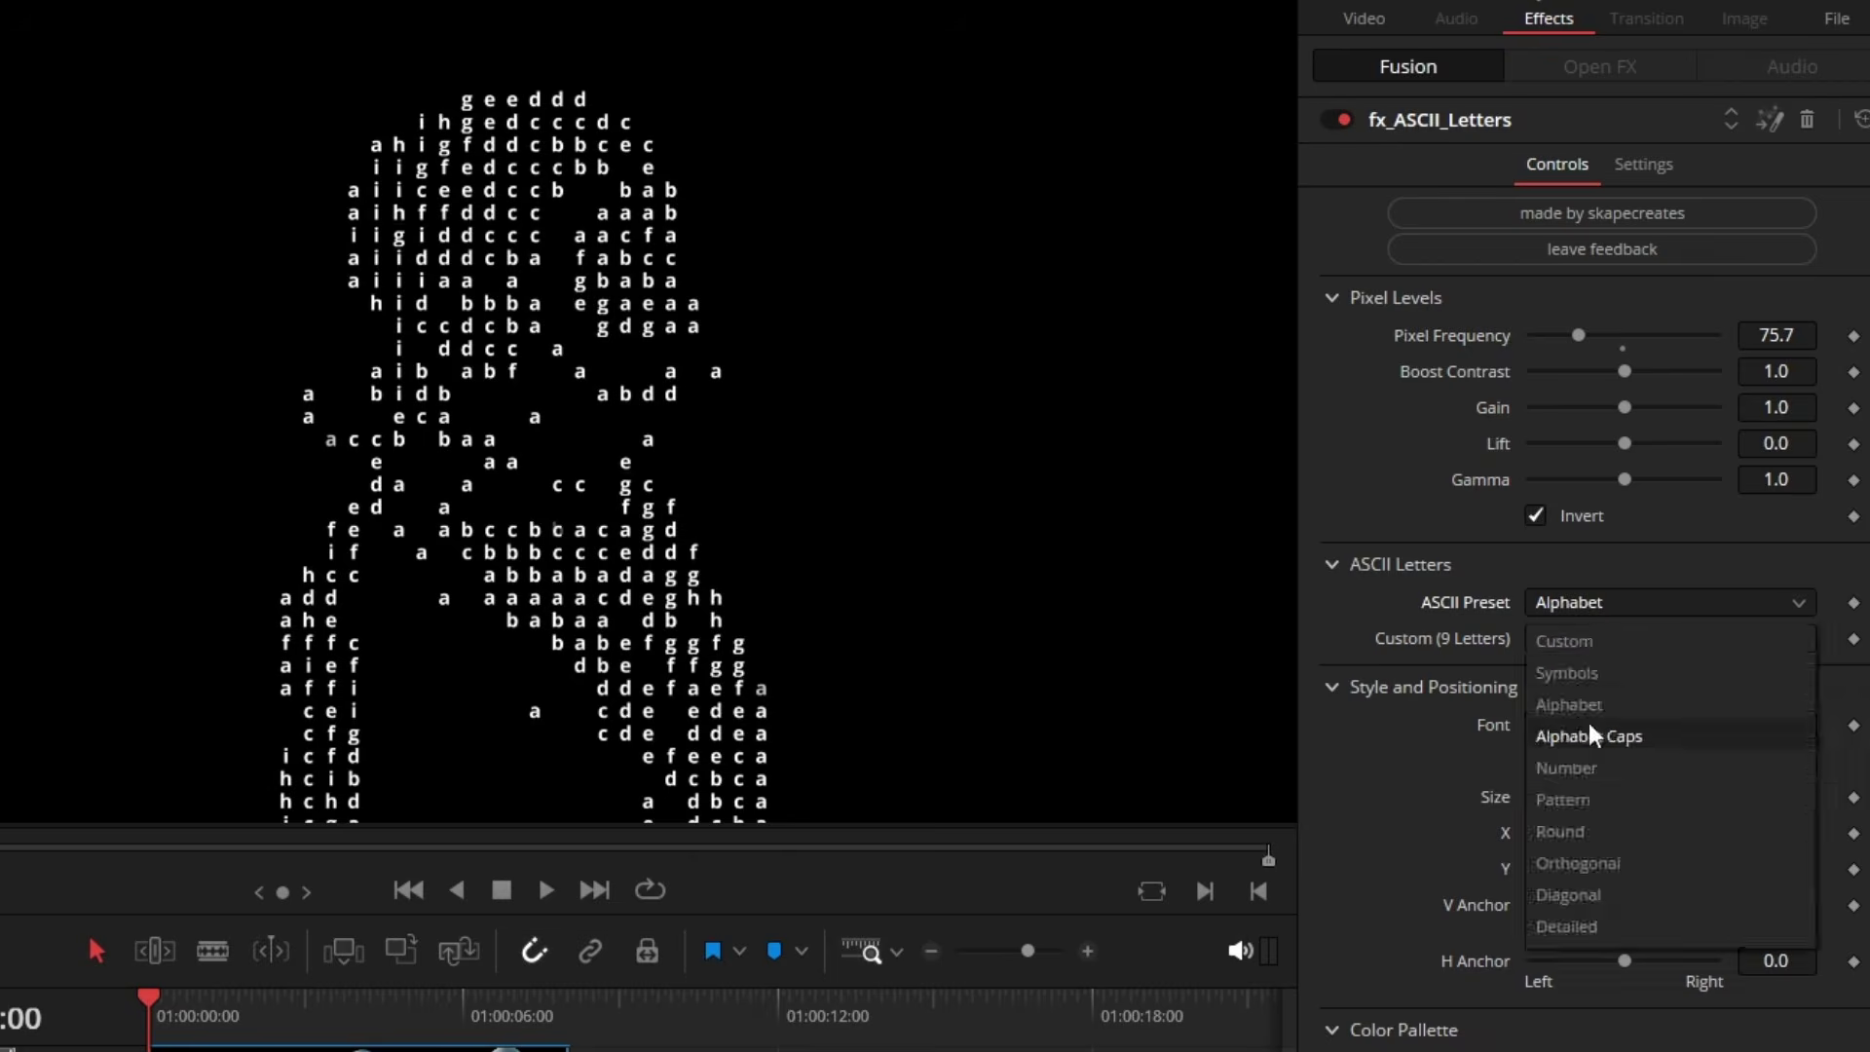
left_click(1593, 735)
left_click(1596, 604)
left_click(1577, 767)
left_click(1590, 601)
left_click(1563, 799)
left_click(1579, 609)
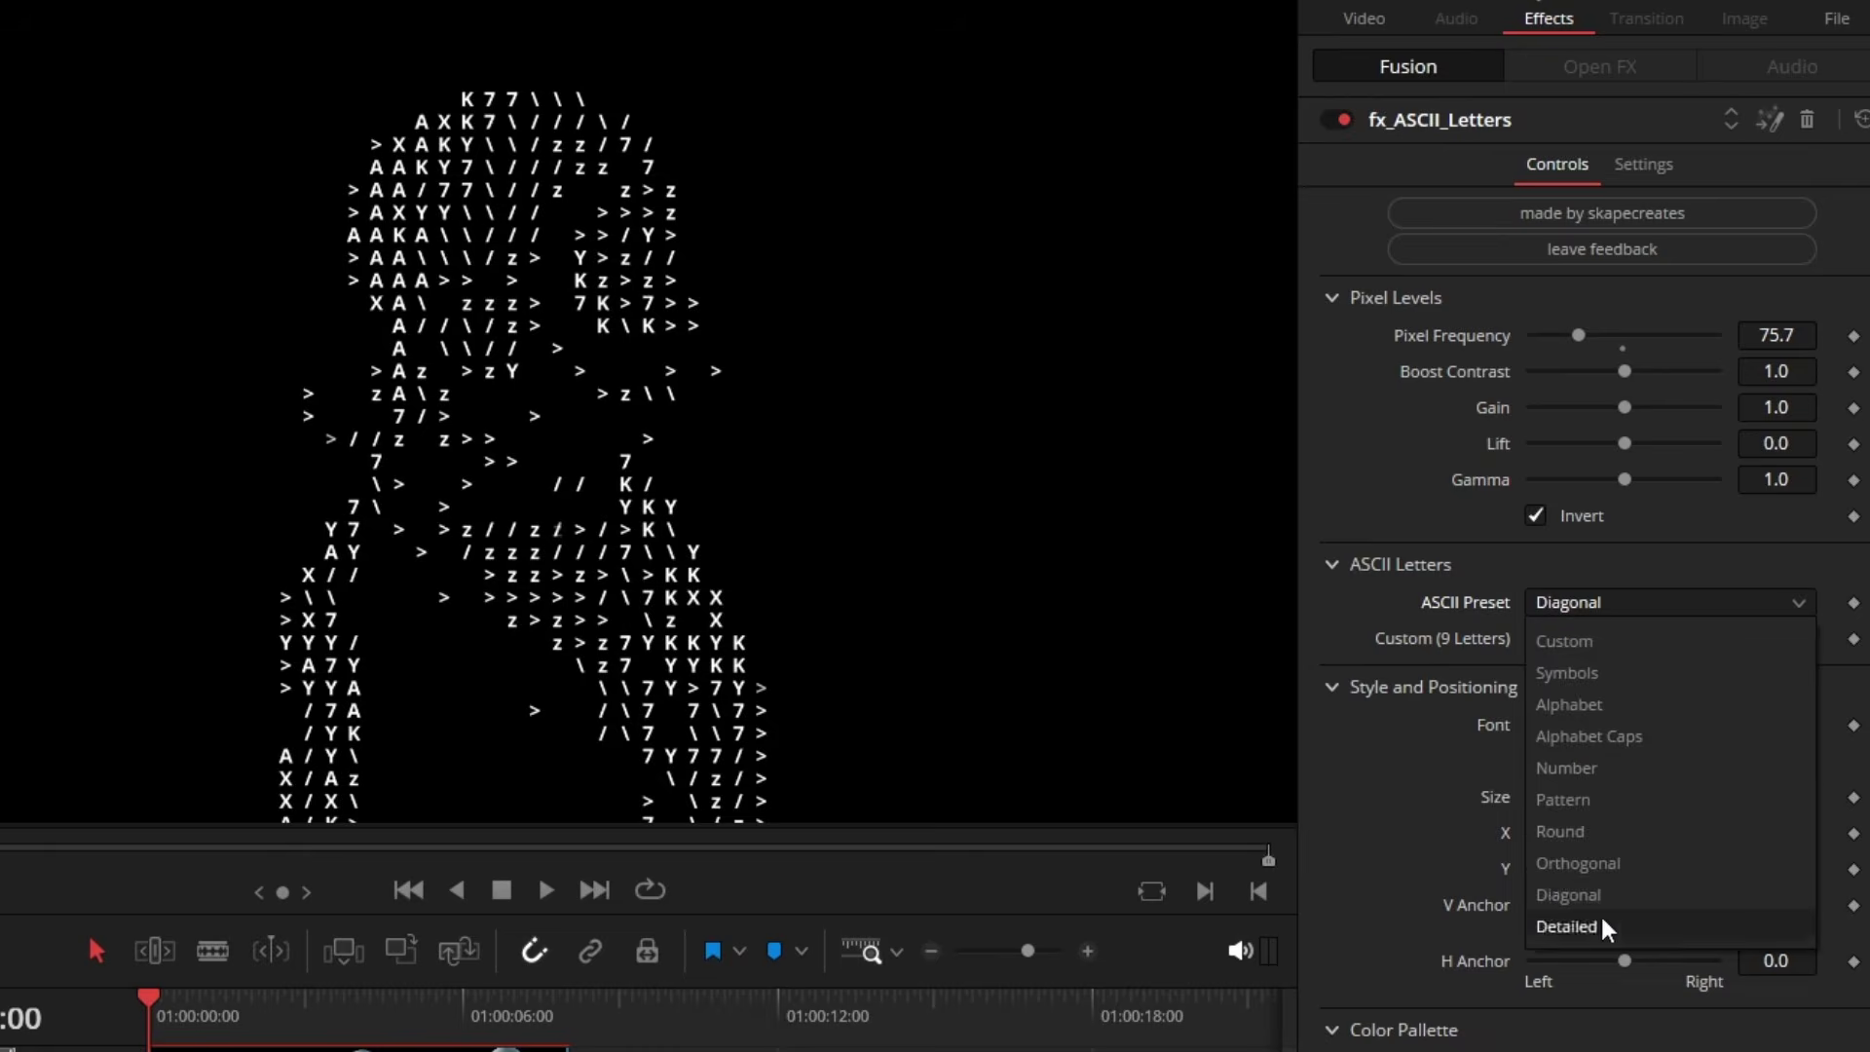
Step: Set ASCII Preset to Custom with letters 'iolkjhgfd' and choose the Cascadia Code font
left_click(1605, 927)
left_click(1590, 604)
left_click(1566, 641)
left_click(1567, 647)
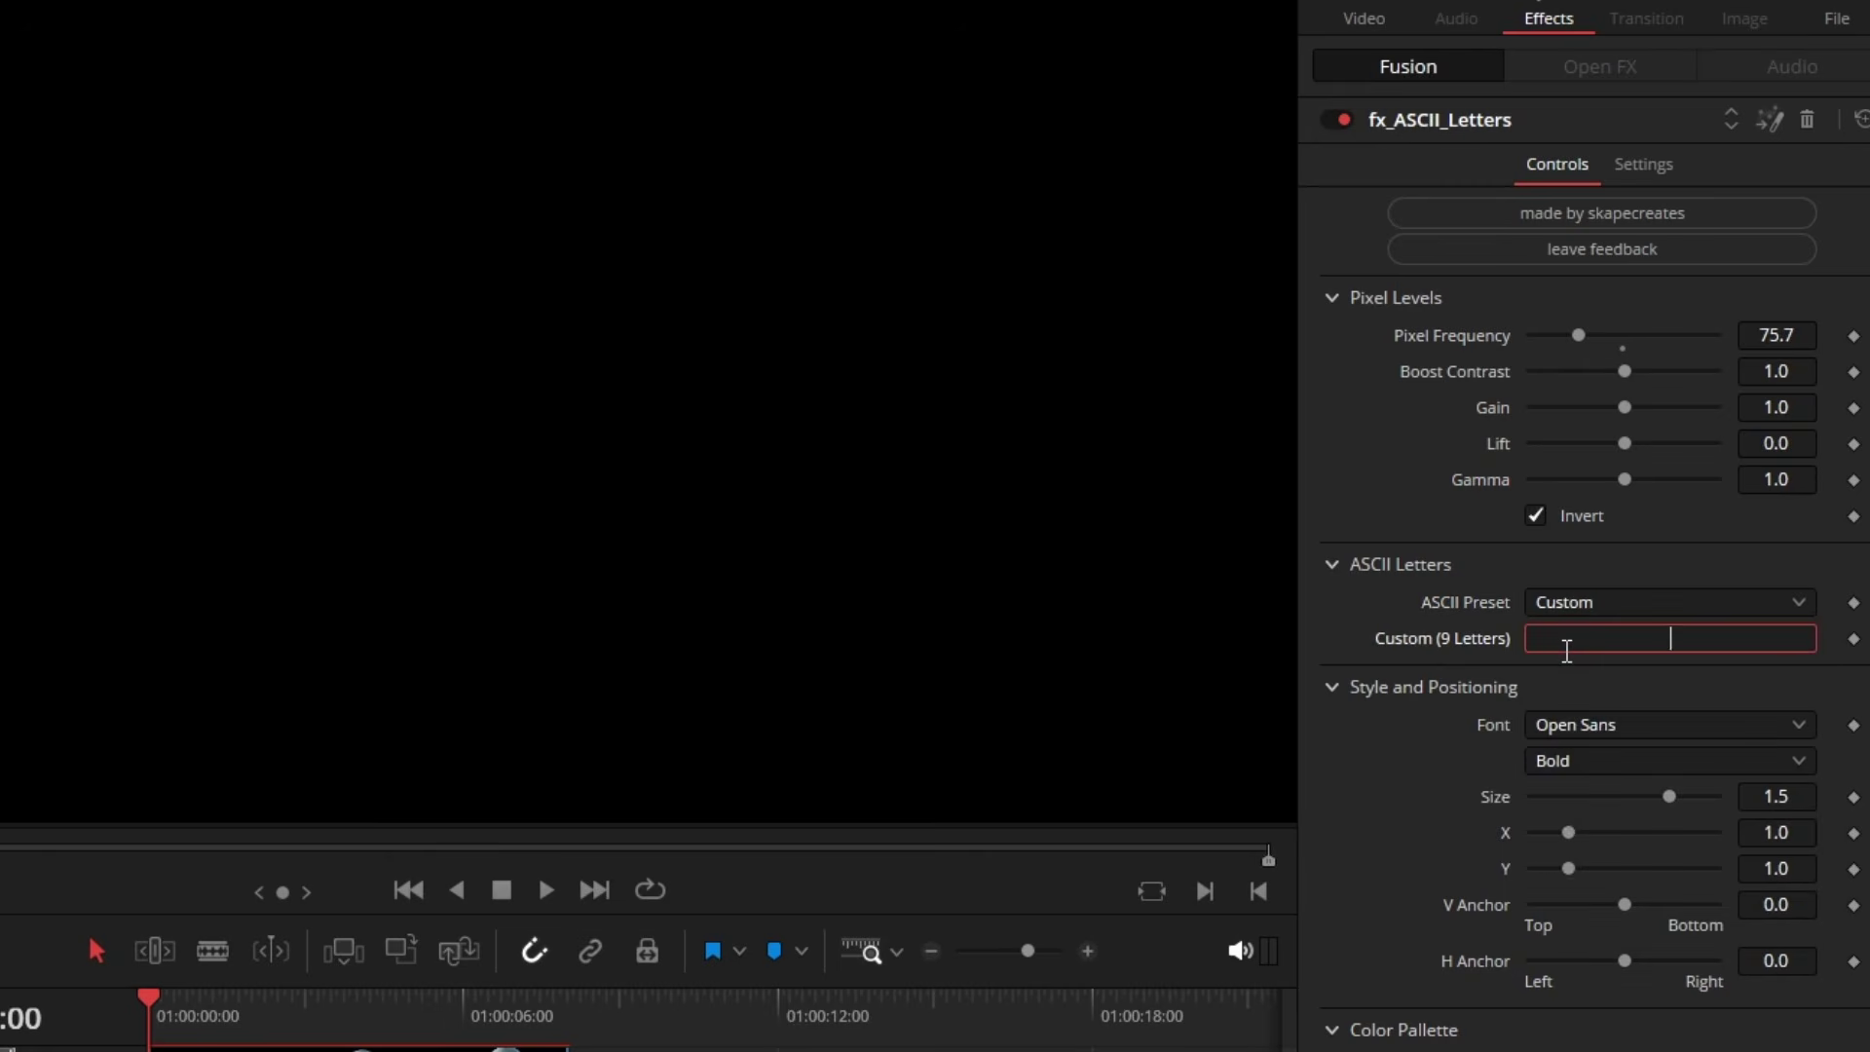
type("iol")
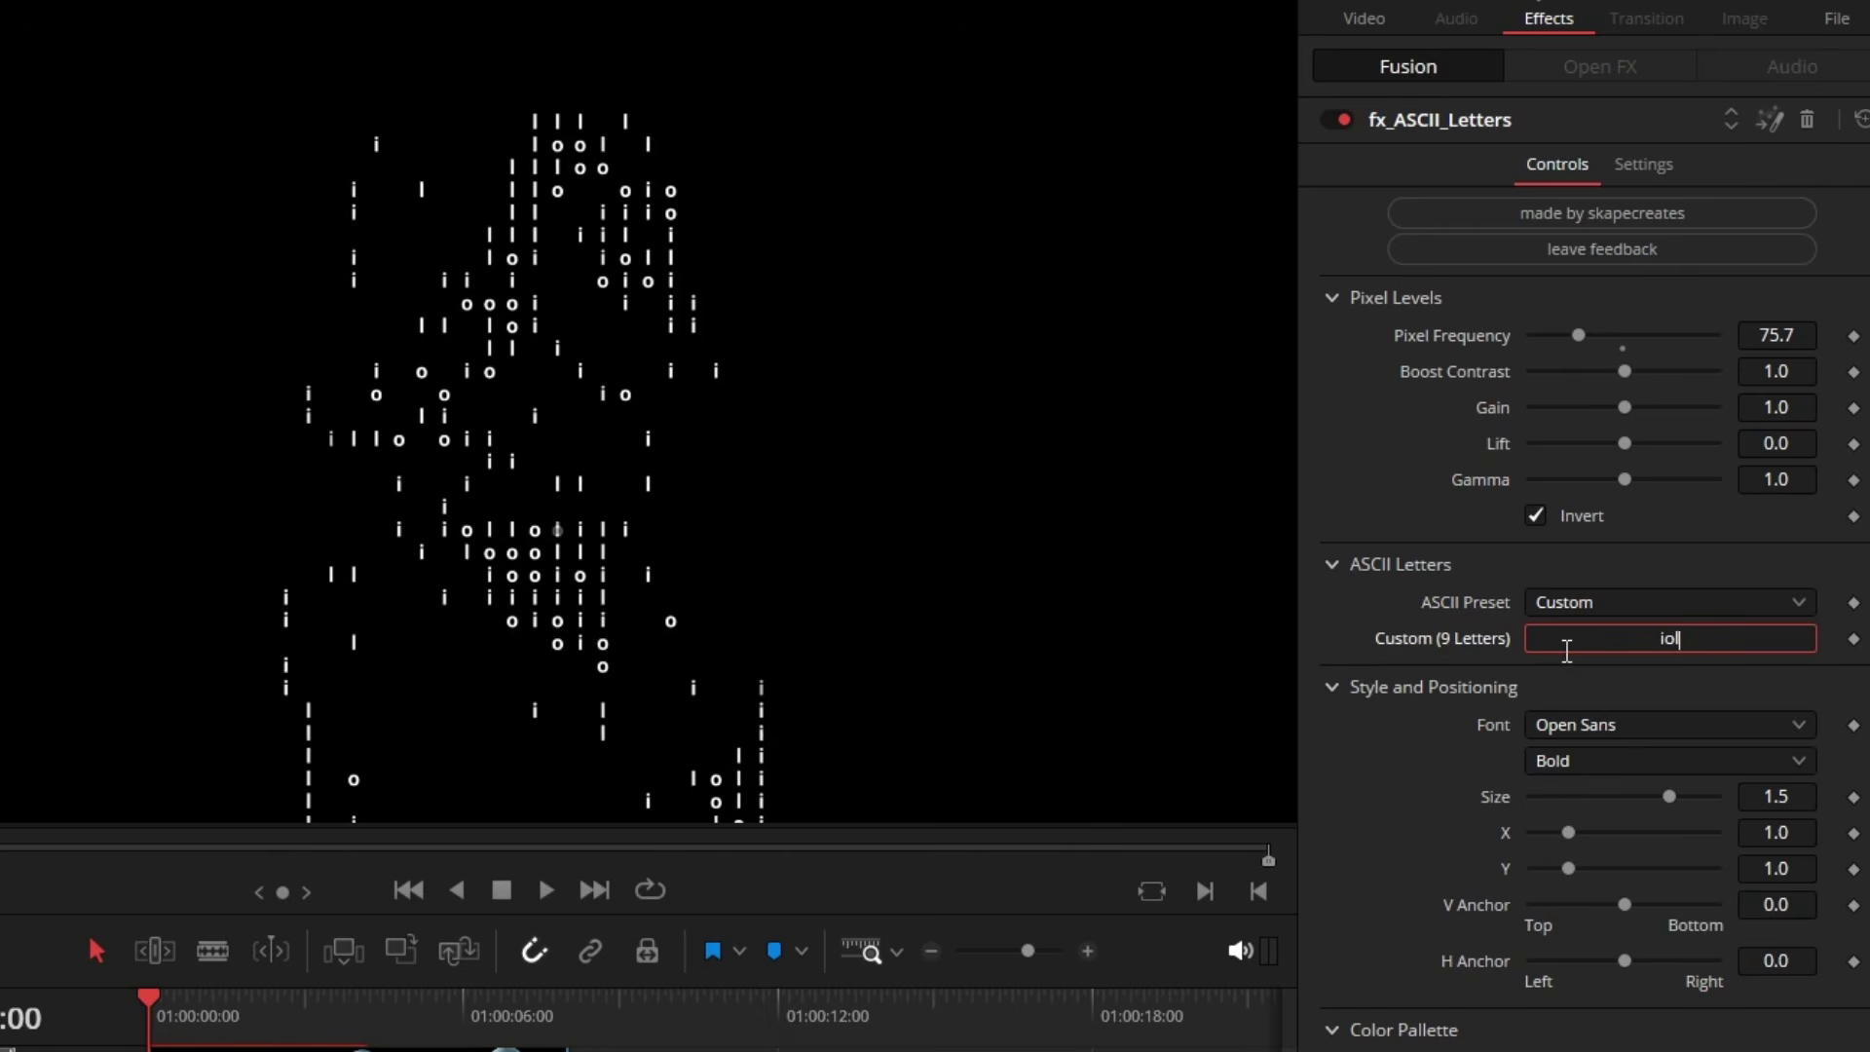
type("kjhgfd")
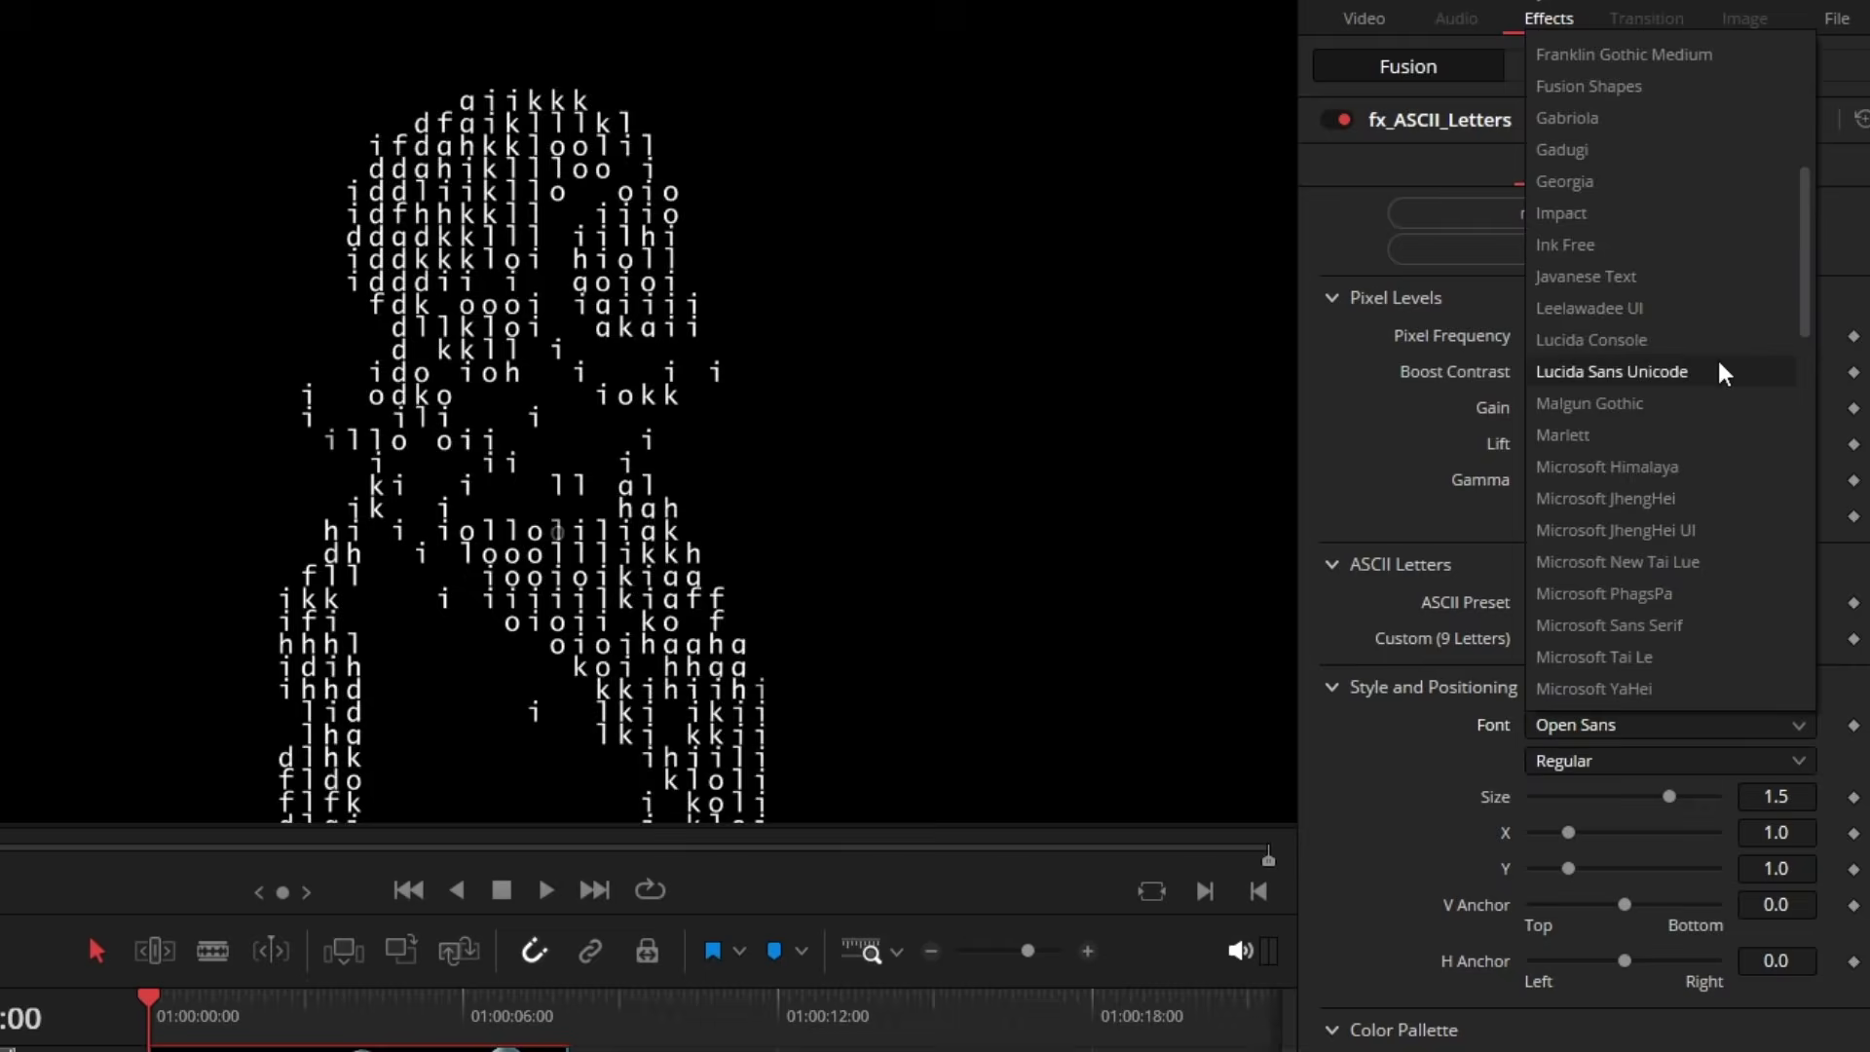
scroll(1684, 399, "up", 4)
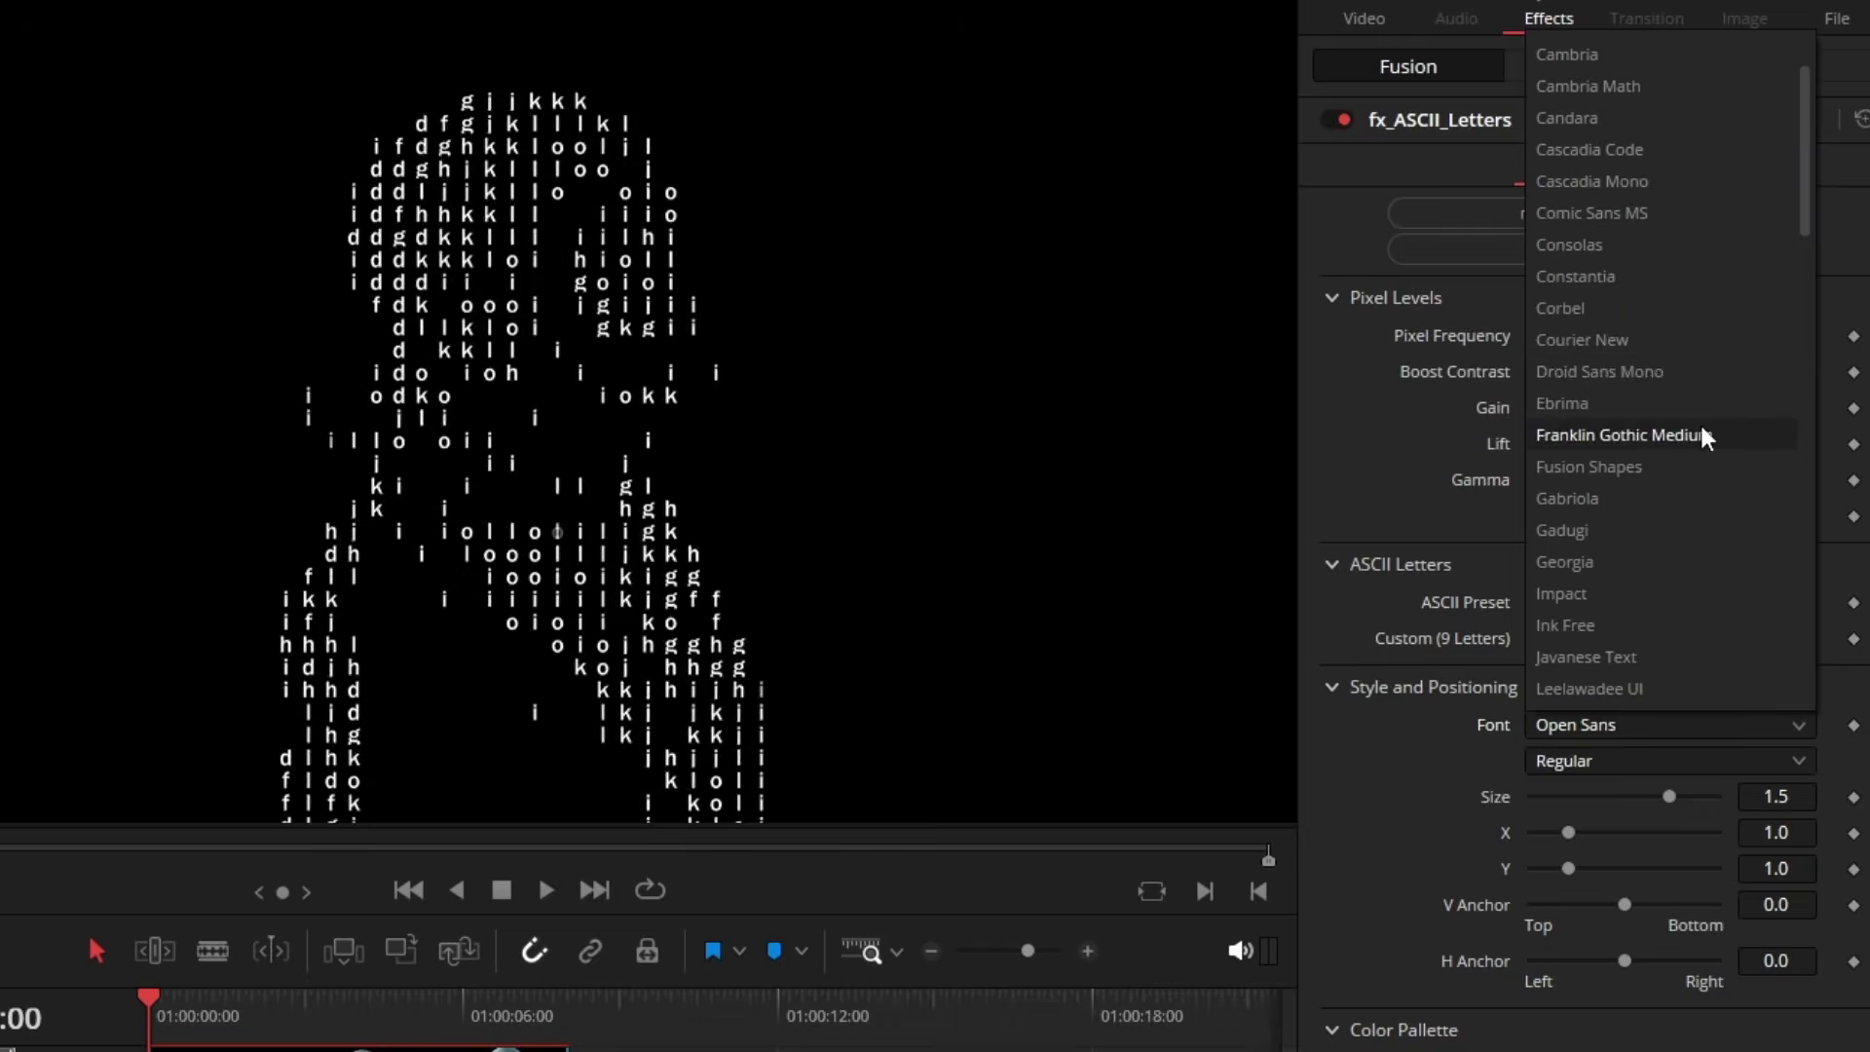
left_click(1612, 153)
Step: Set the letters' X size to about 1.535 in Style and Positioning
left_click_drag(1571, 840, 1627, 923)
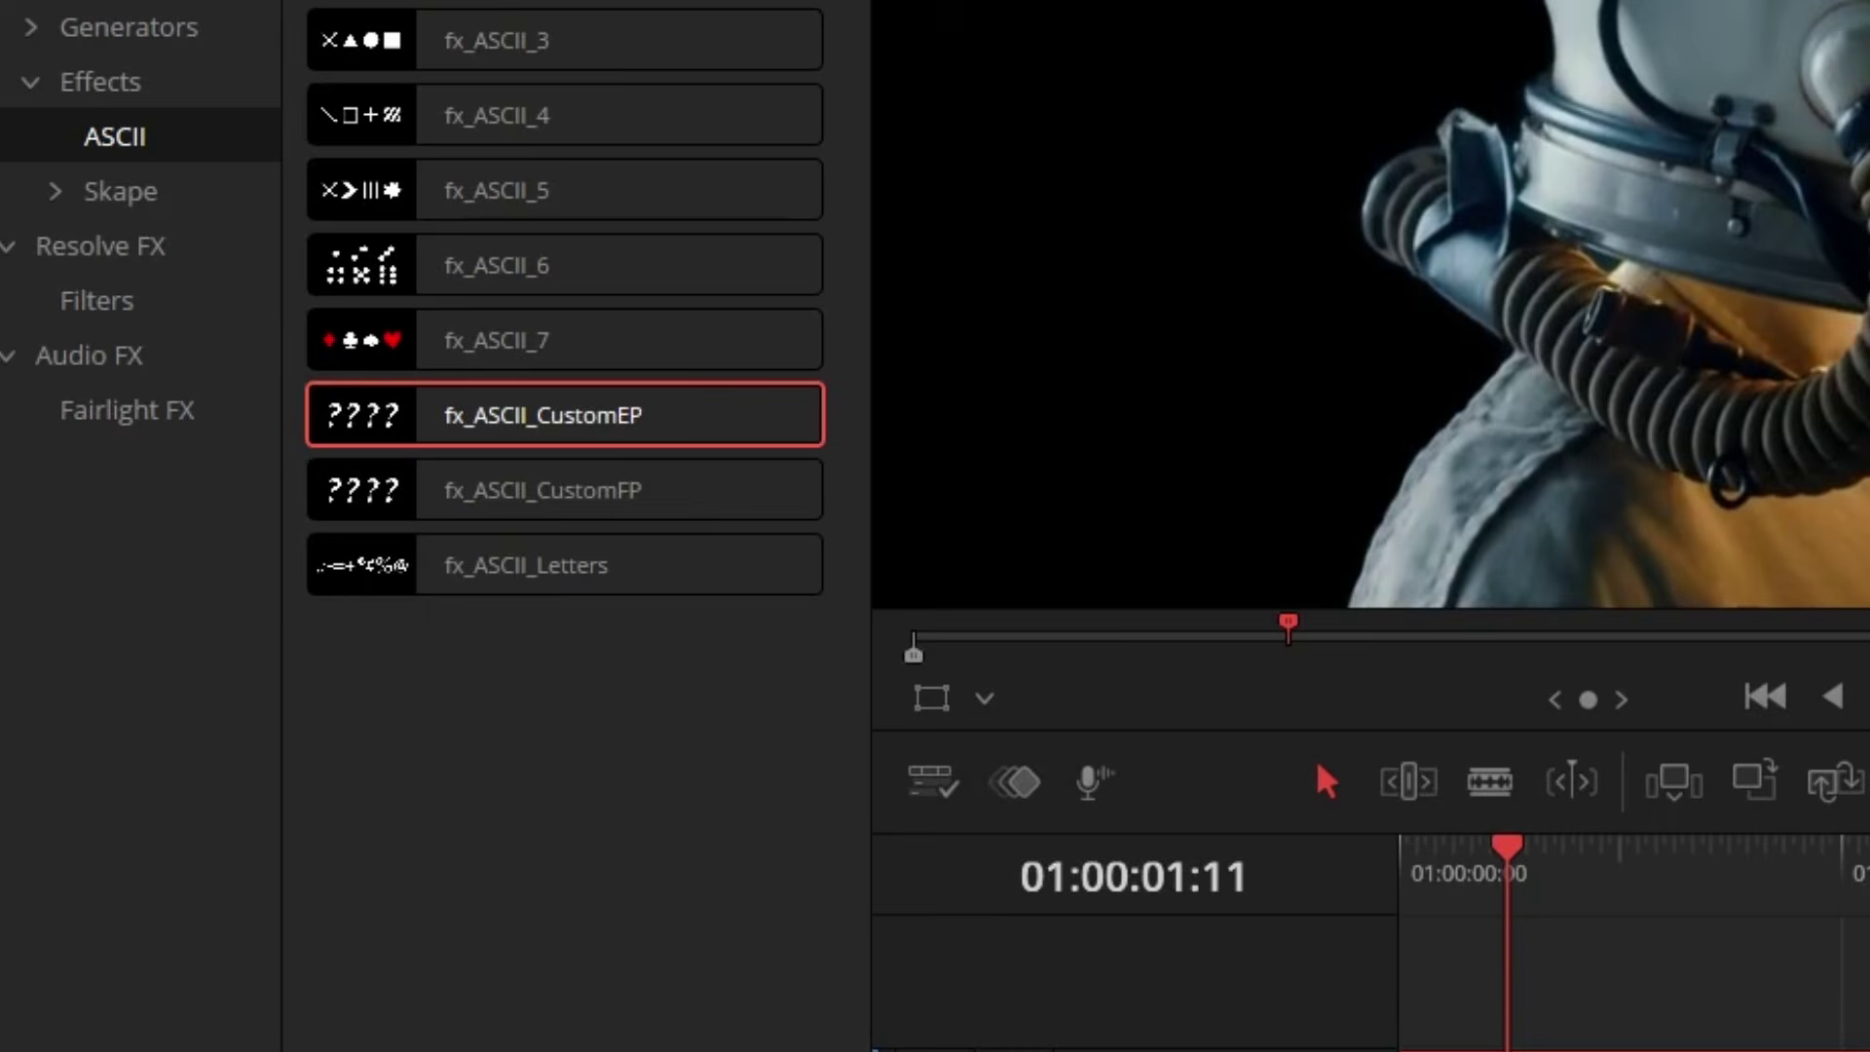
Step: Apply fx_ASCII_CustomEP to Render.mov and browse the ASCII Shape Pack folder for a symbol image
left_click_drag(537, 446, 1589, 1051)
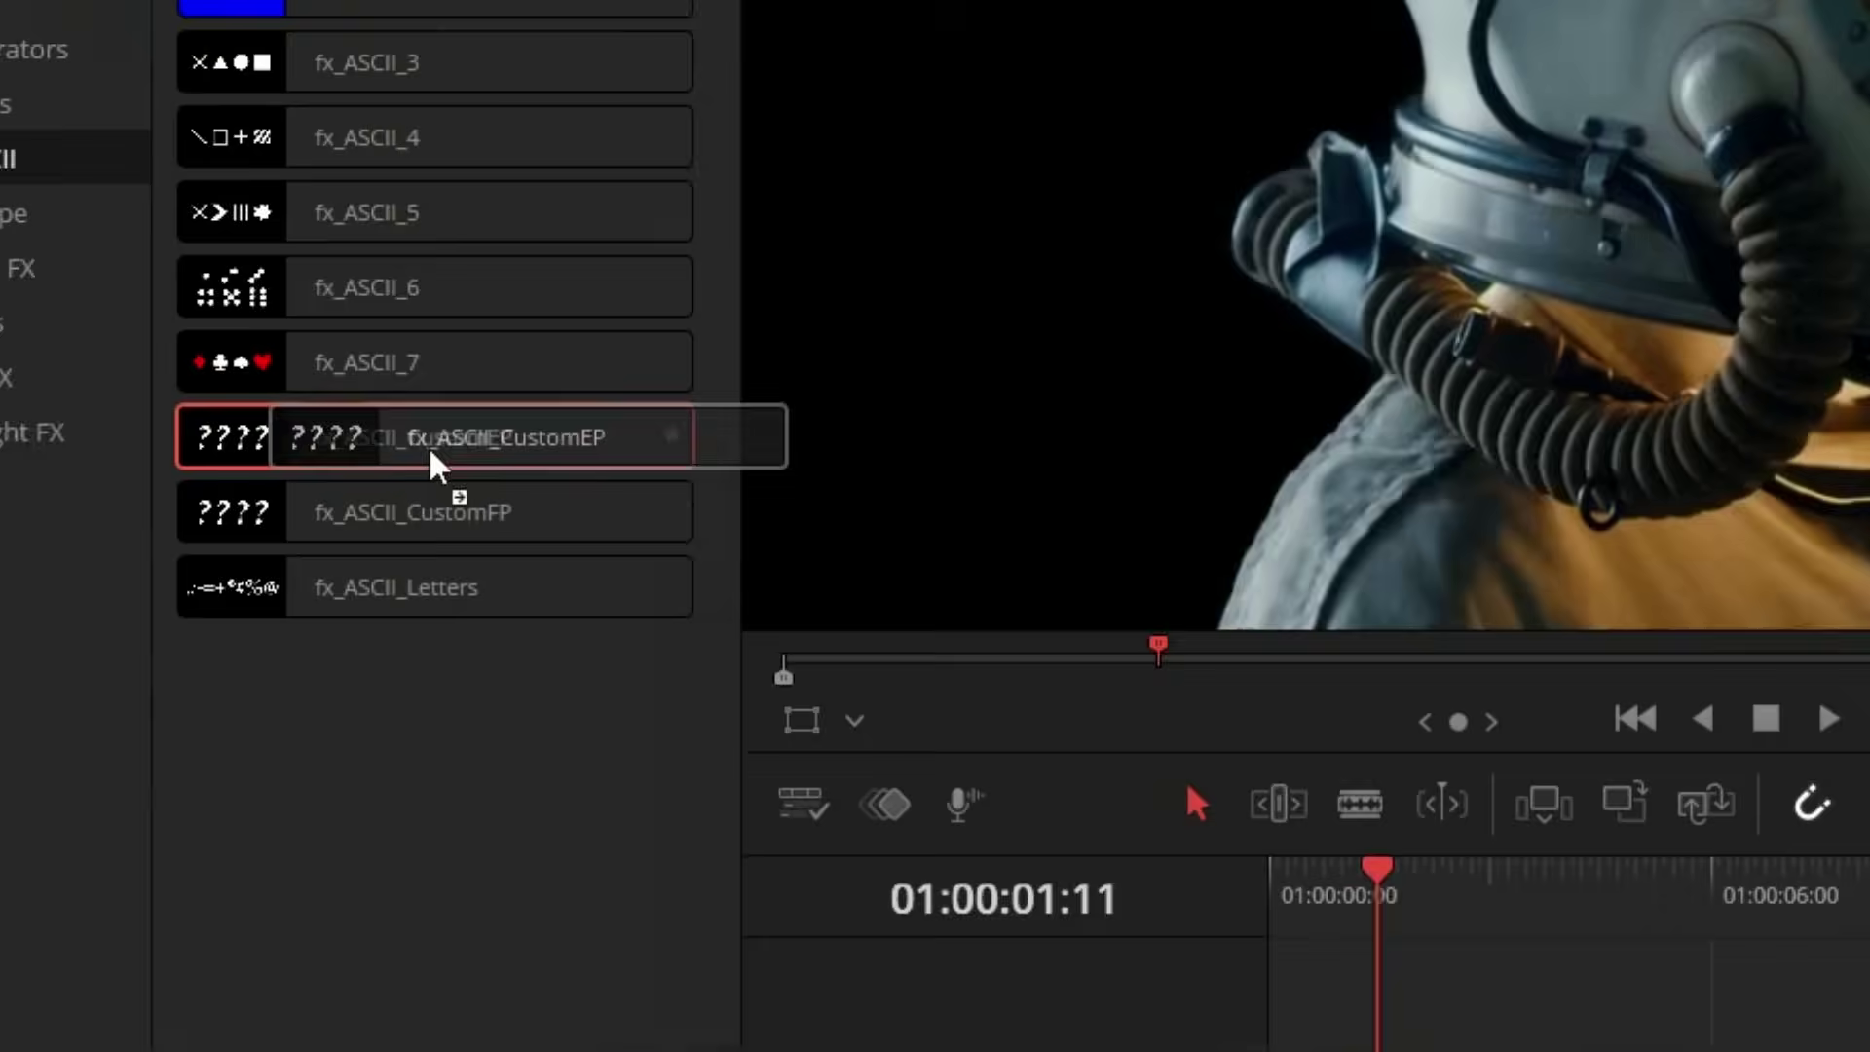
left_click_drag(950, 848, 950, 847)
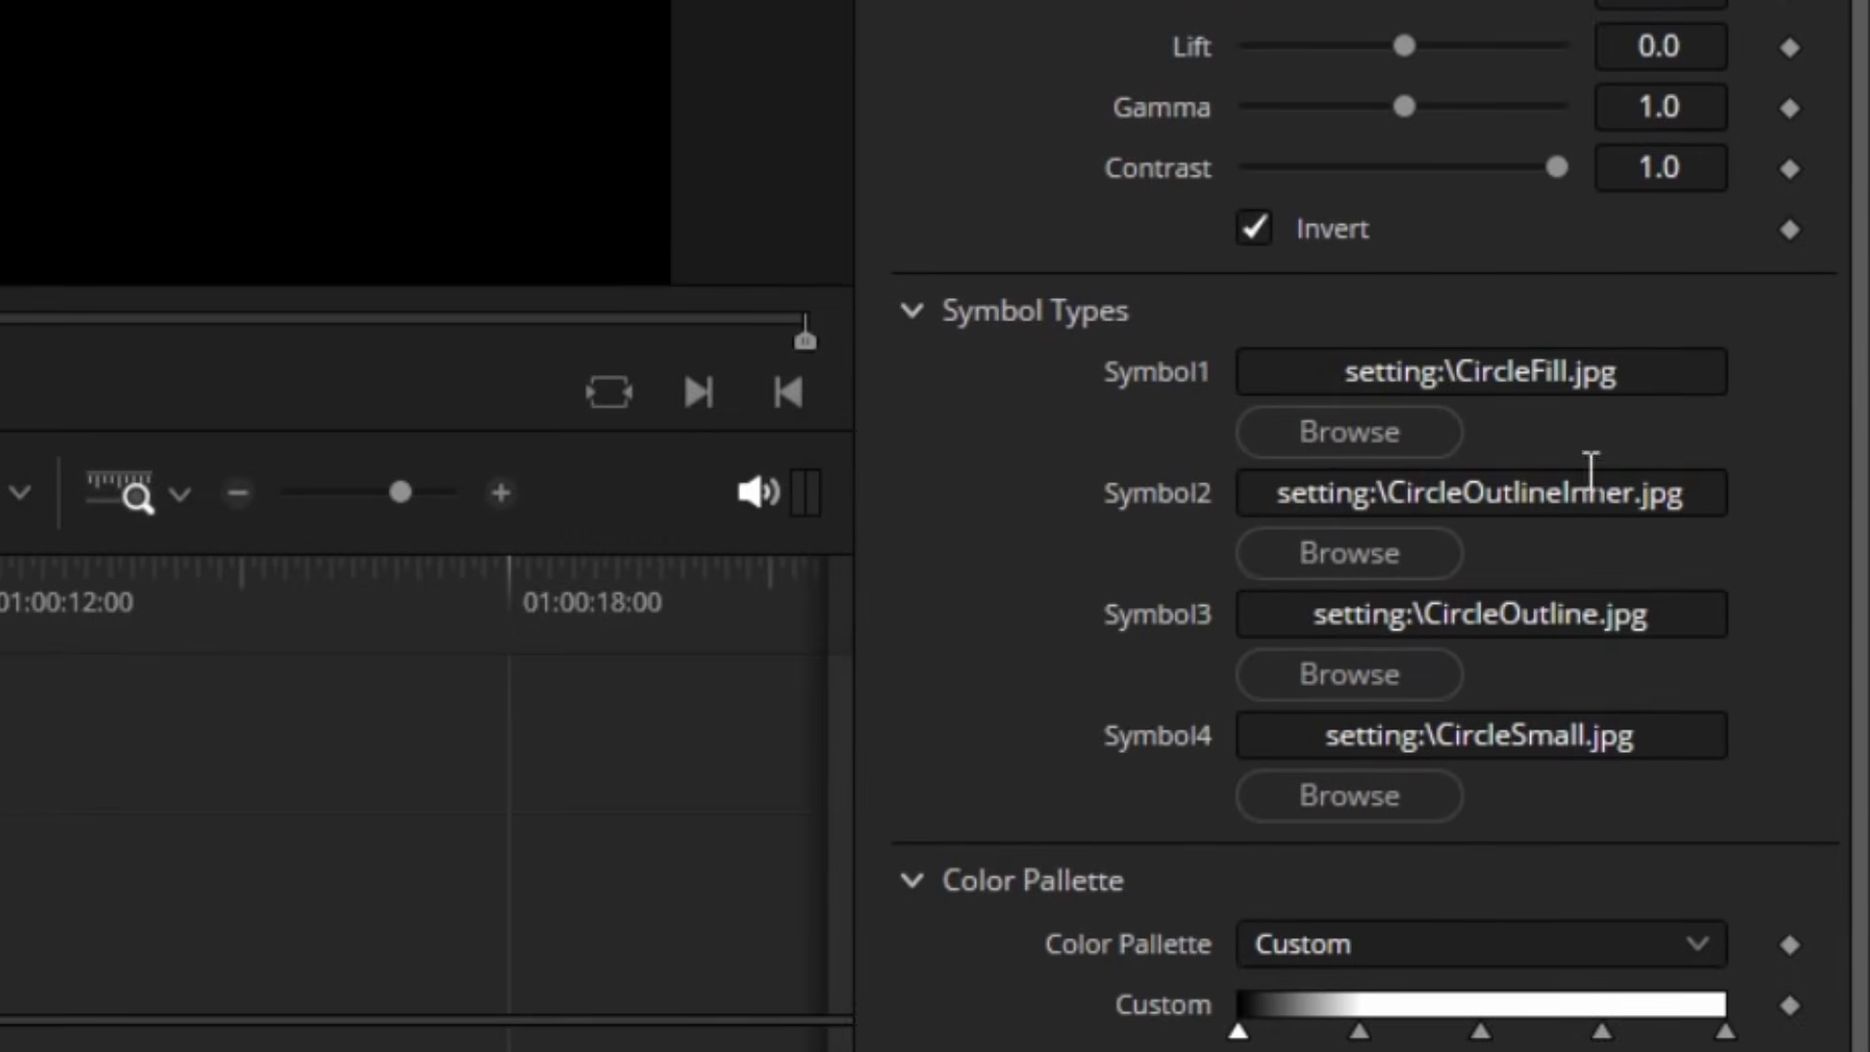
left_click(1348, 433)
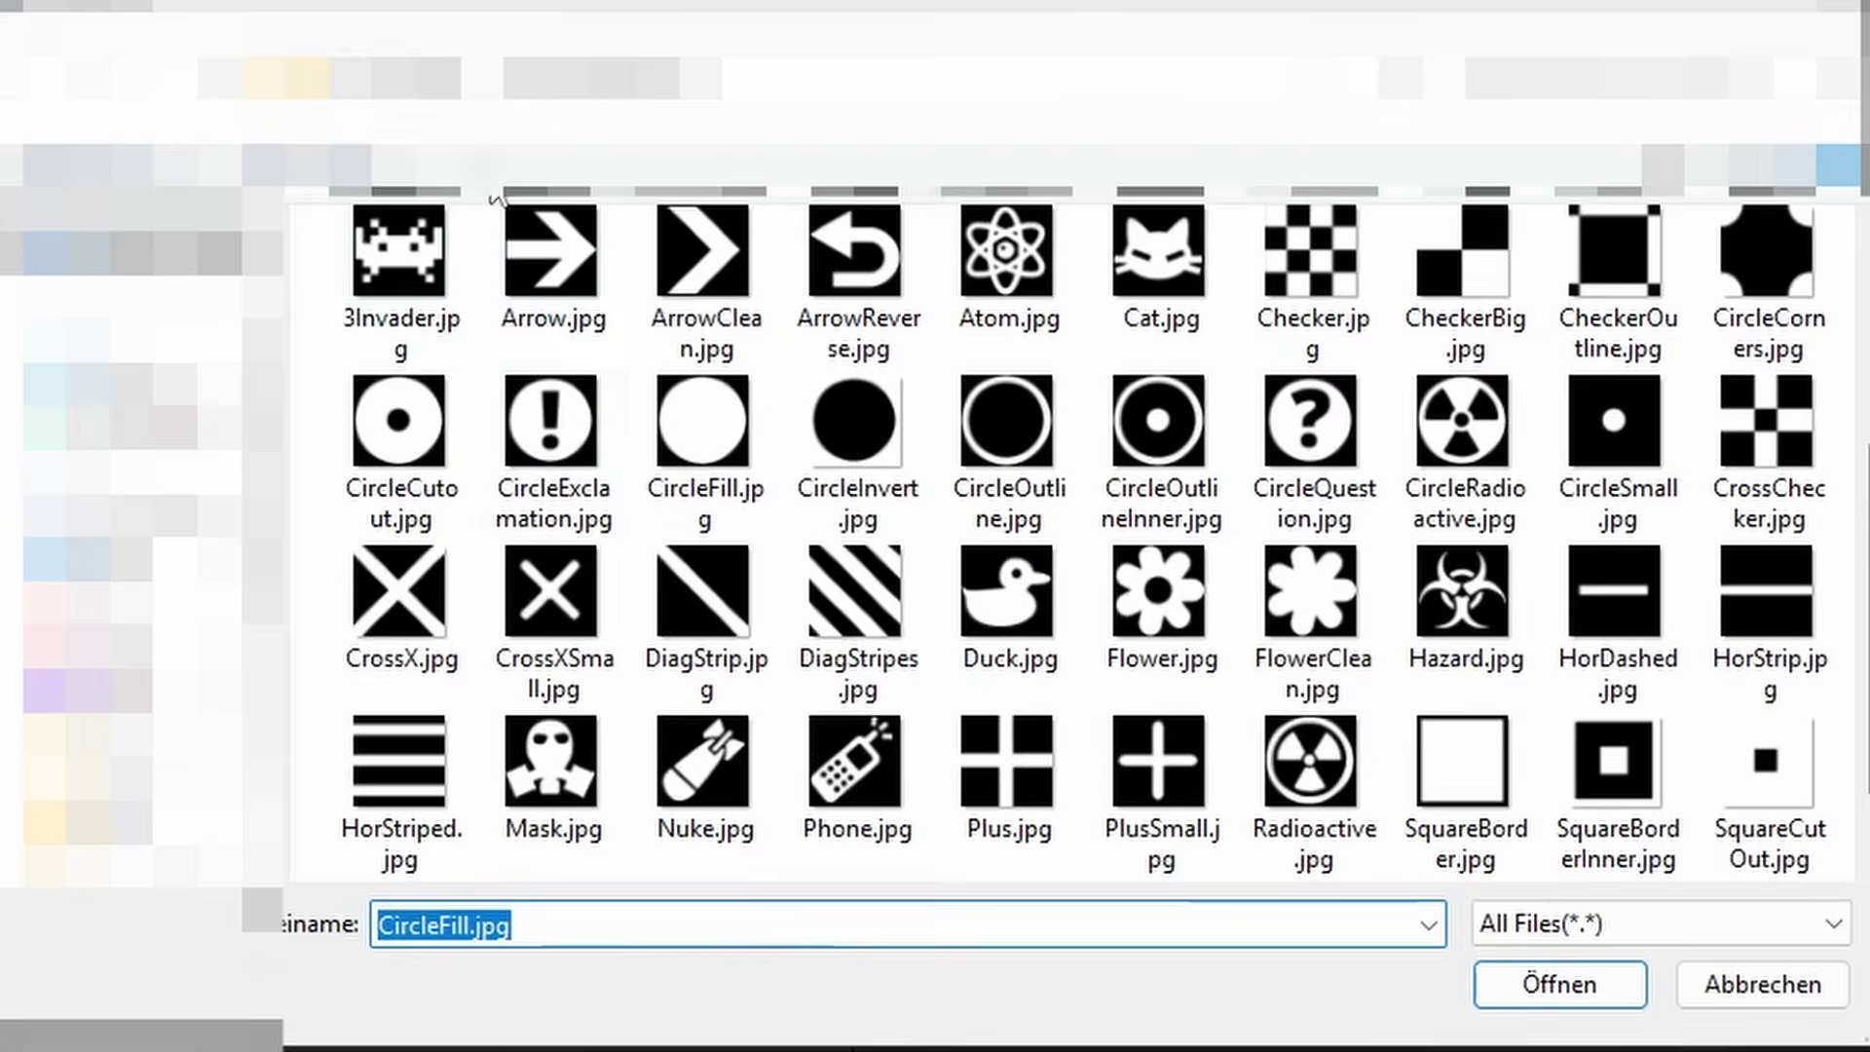
key("alt+Up")
double_click(477, 351)
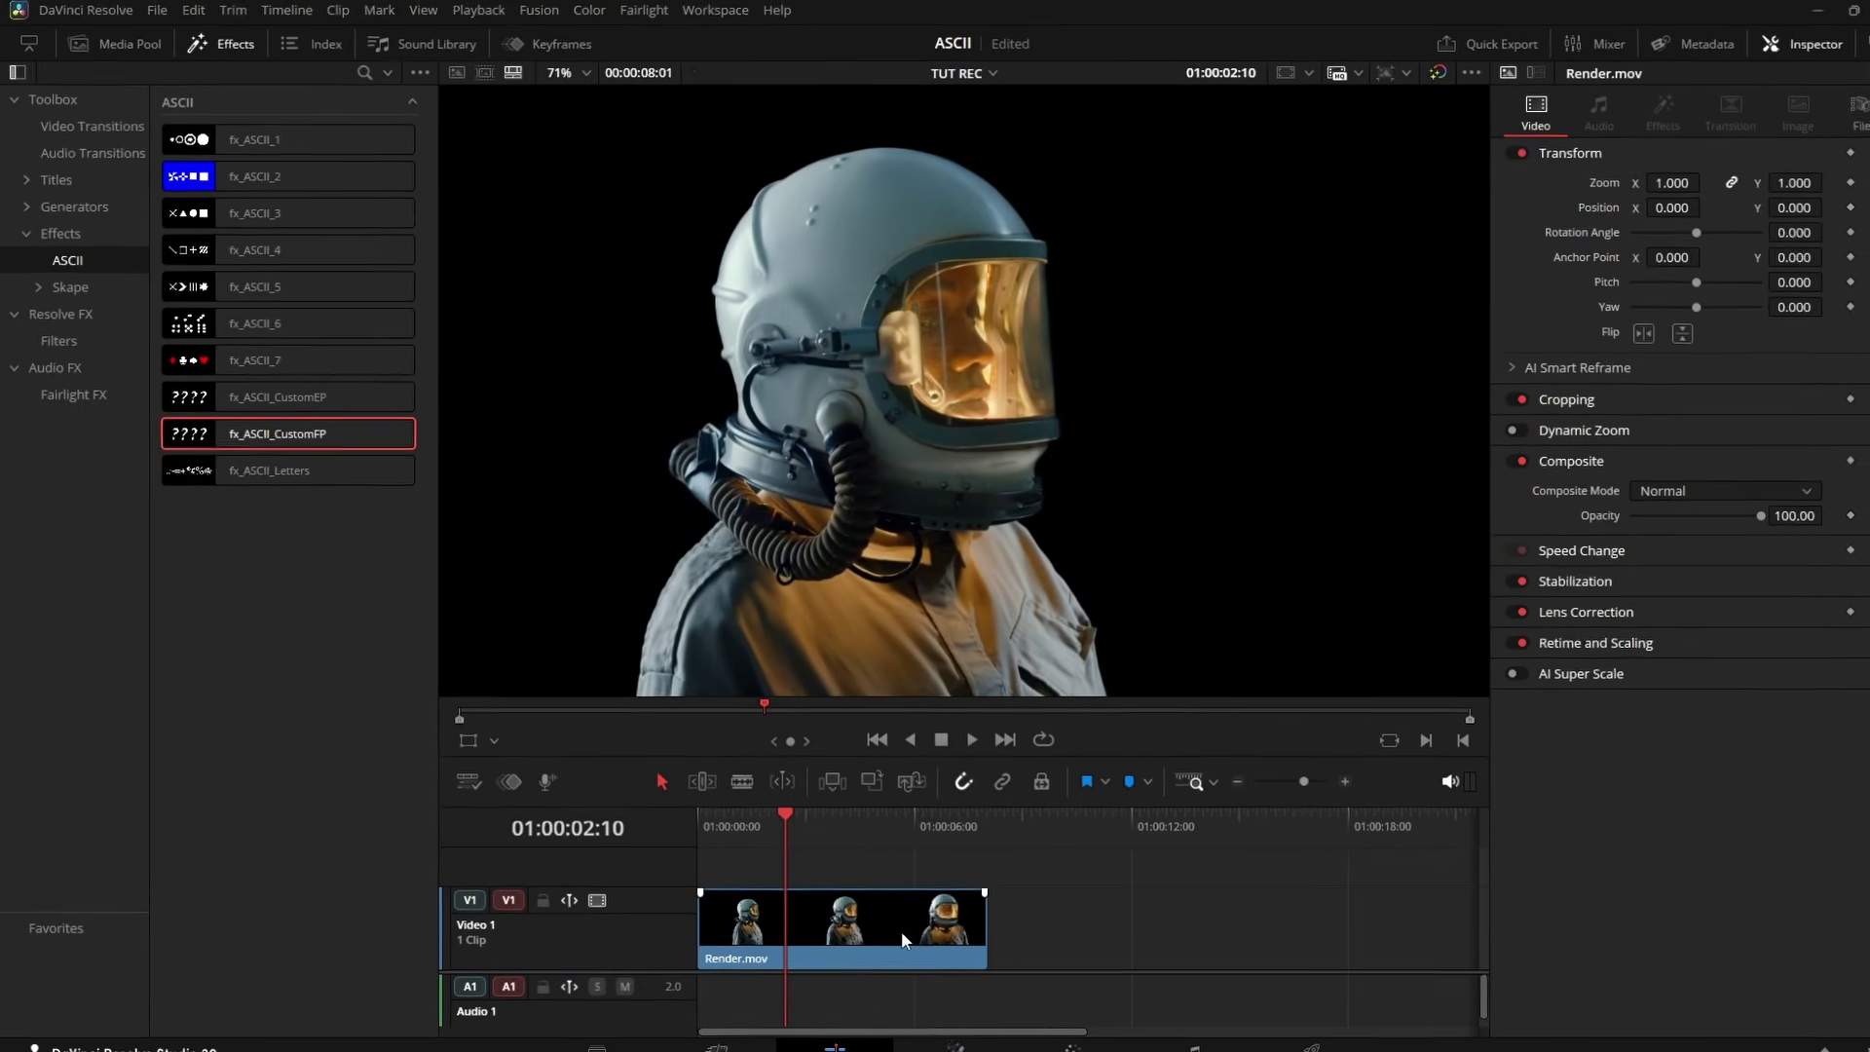
Step: On Render.mov's Fusion page, drop fx_ASCII_CustomFP onto the MediaIn1–MediaOut1 link and tidy the nodes
left_click(901, 931)
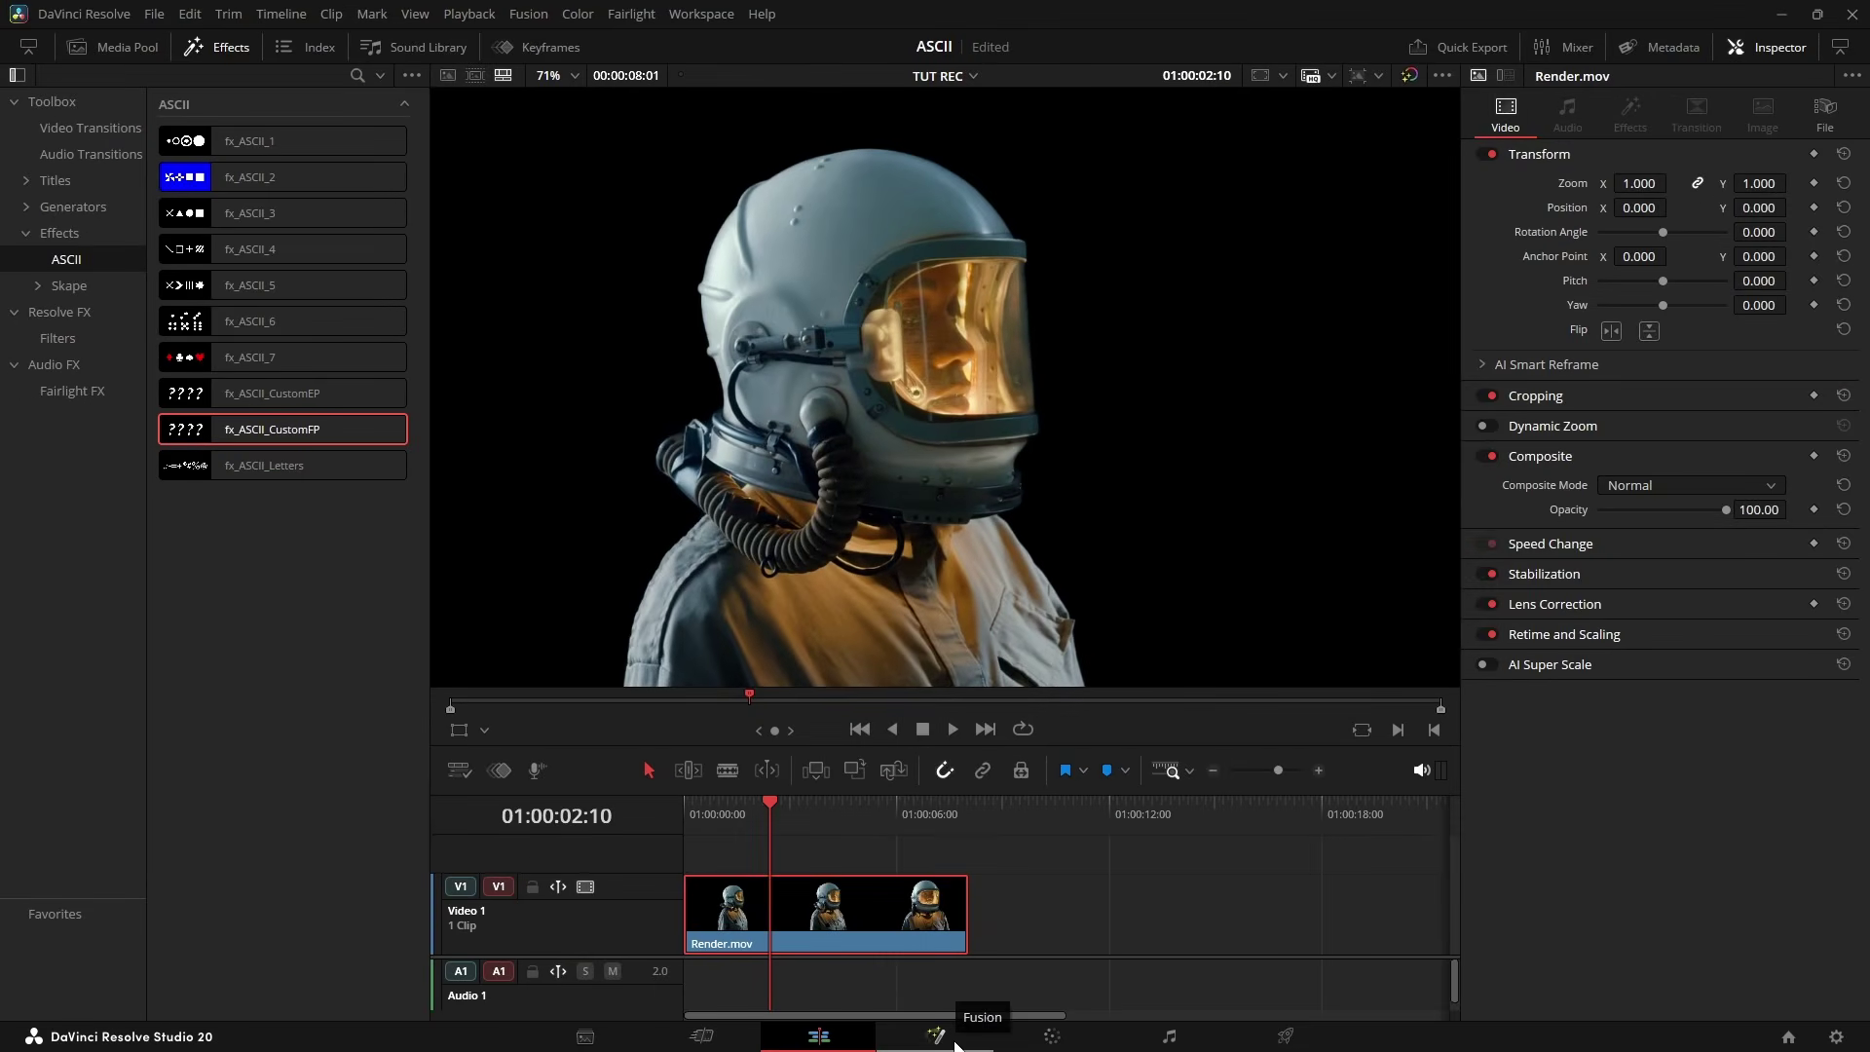
left_click(954, 1042)
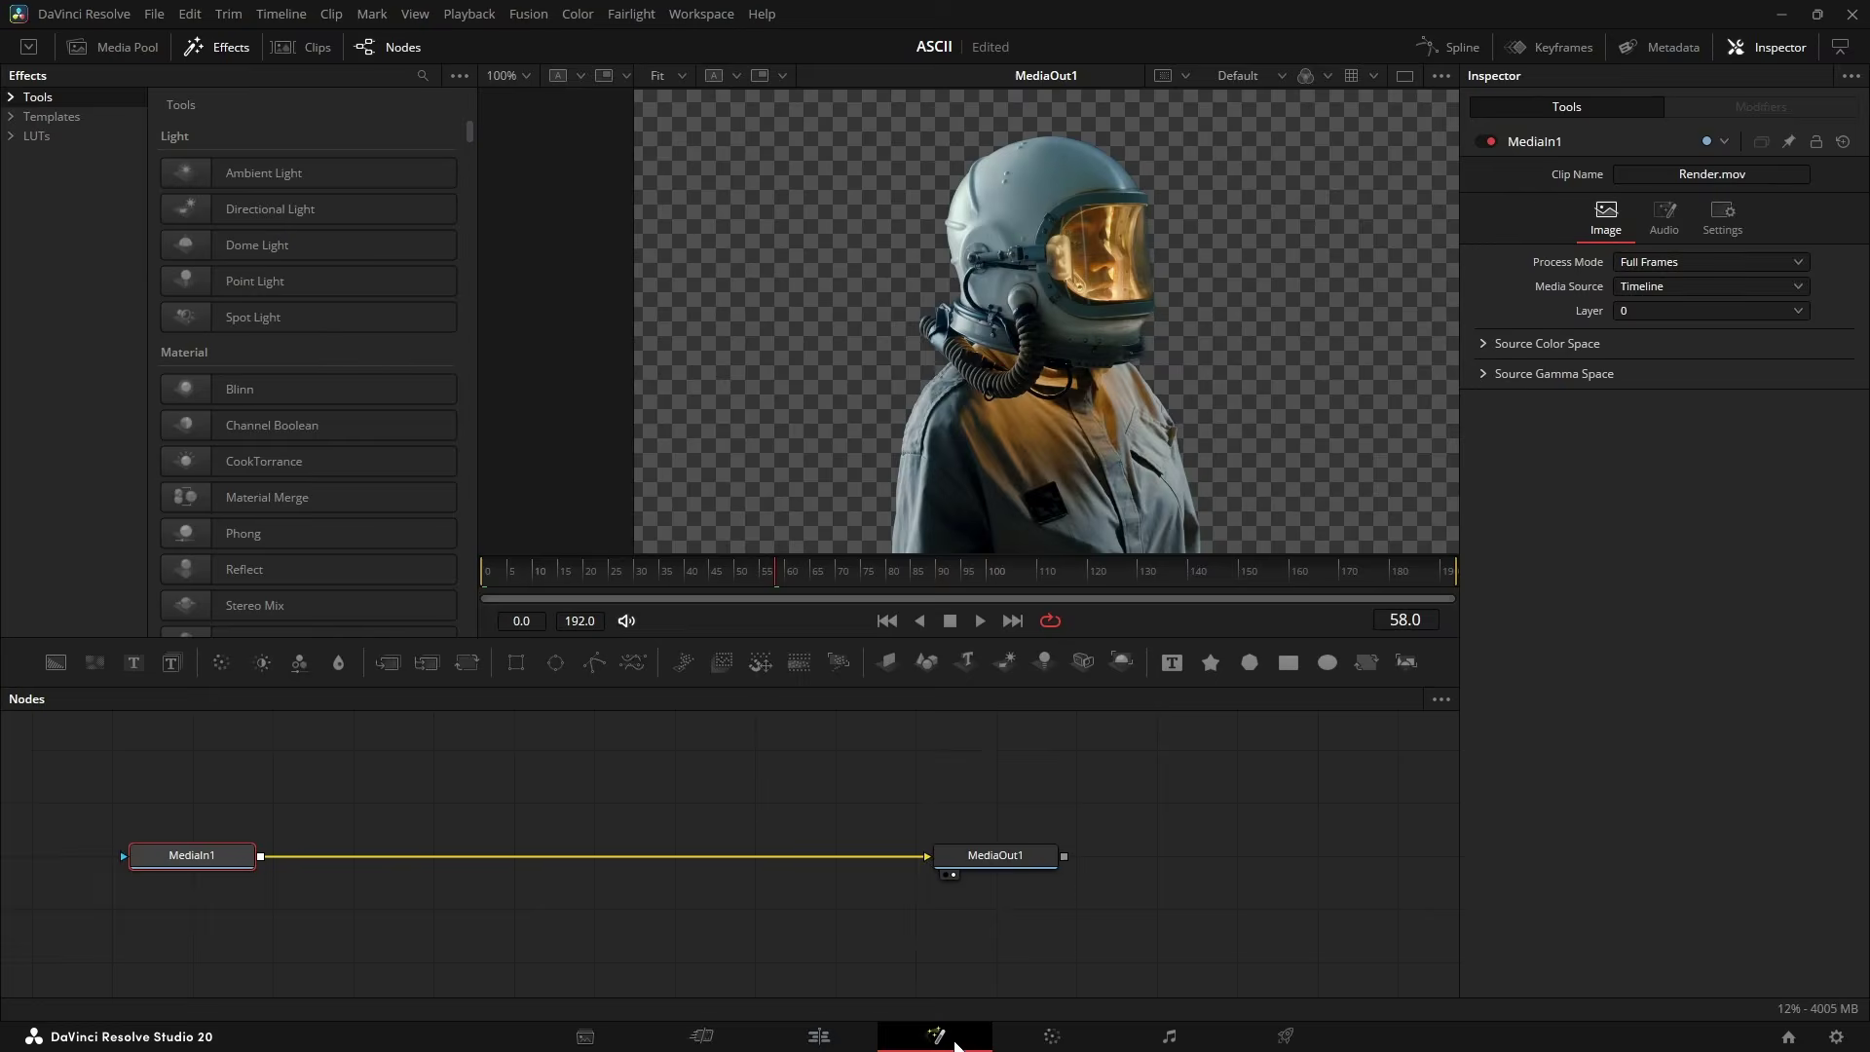
left_click(12, 116)
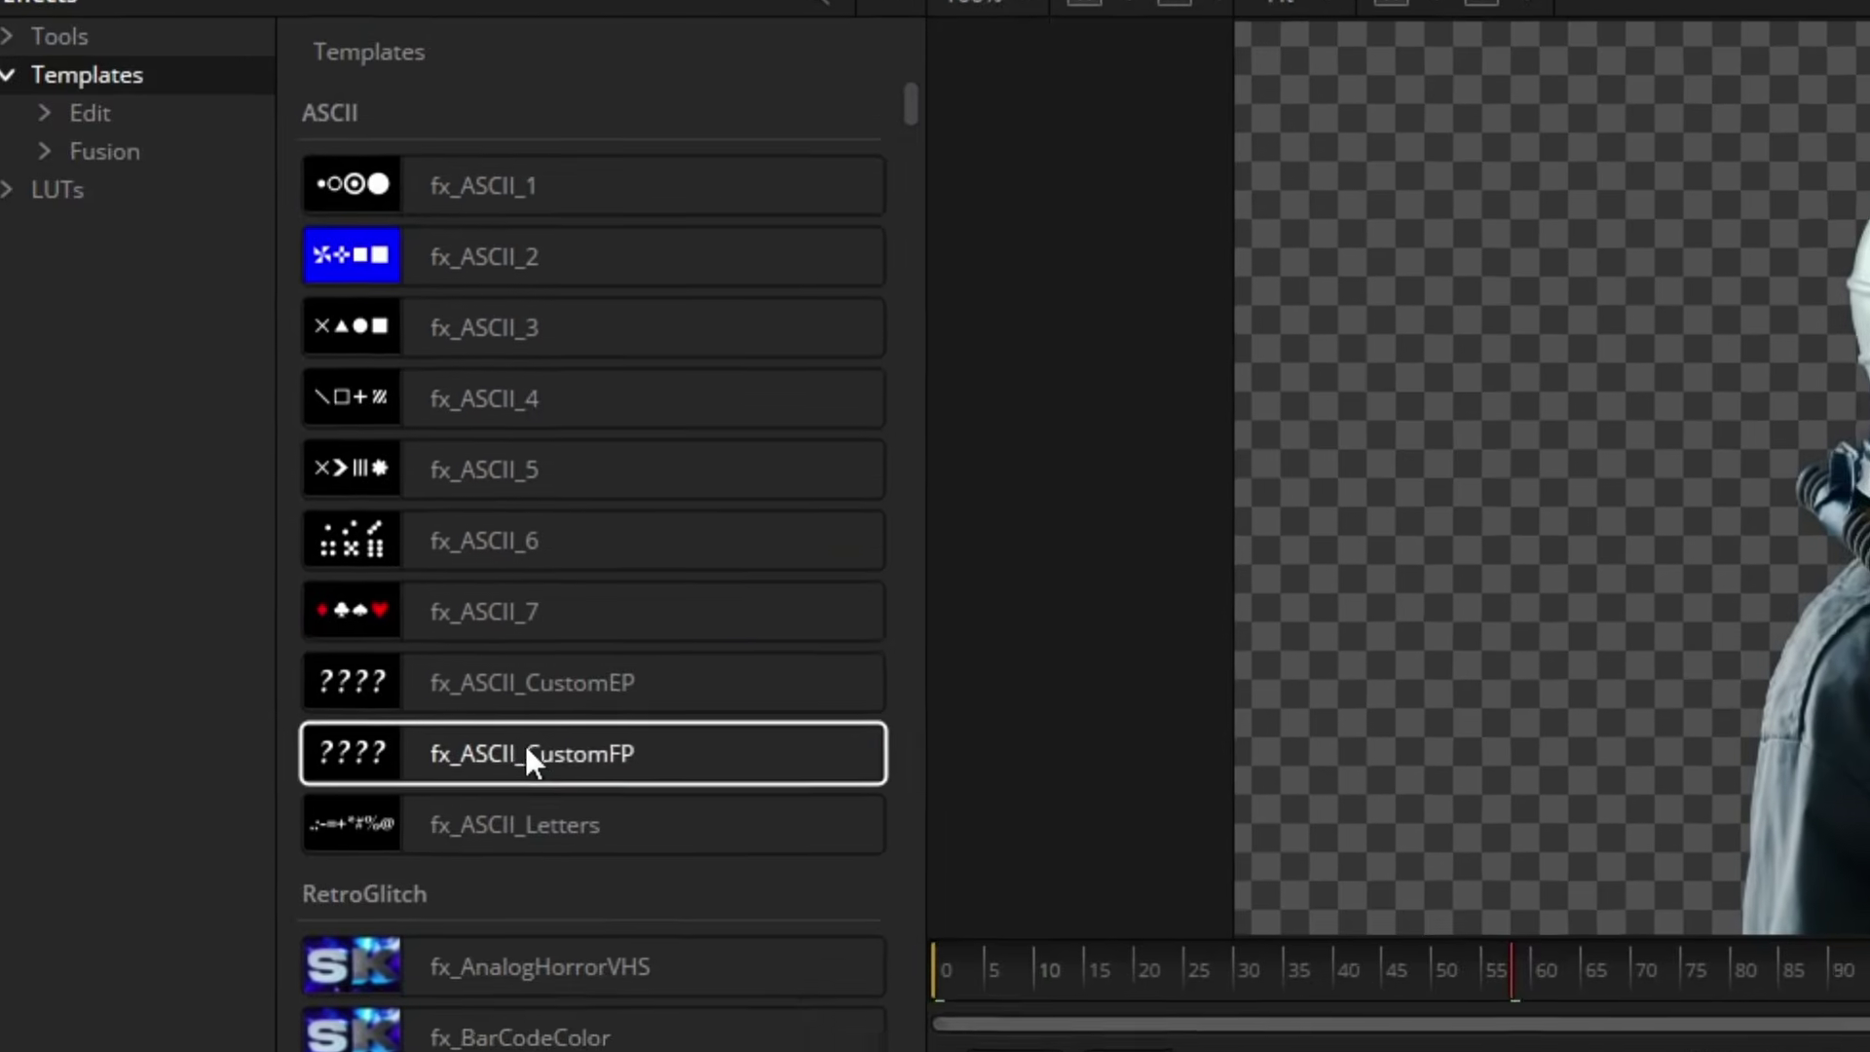
left_click_drag(545, 803, 1117, 975)
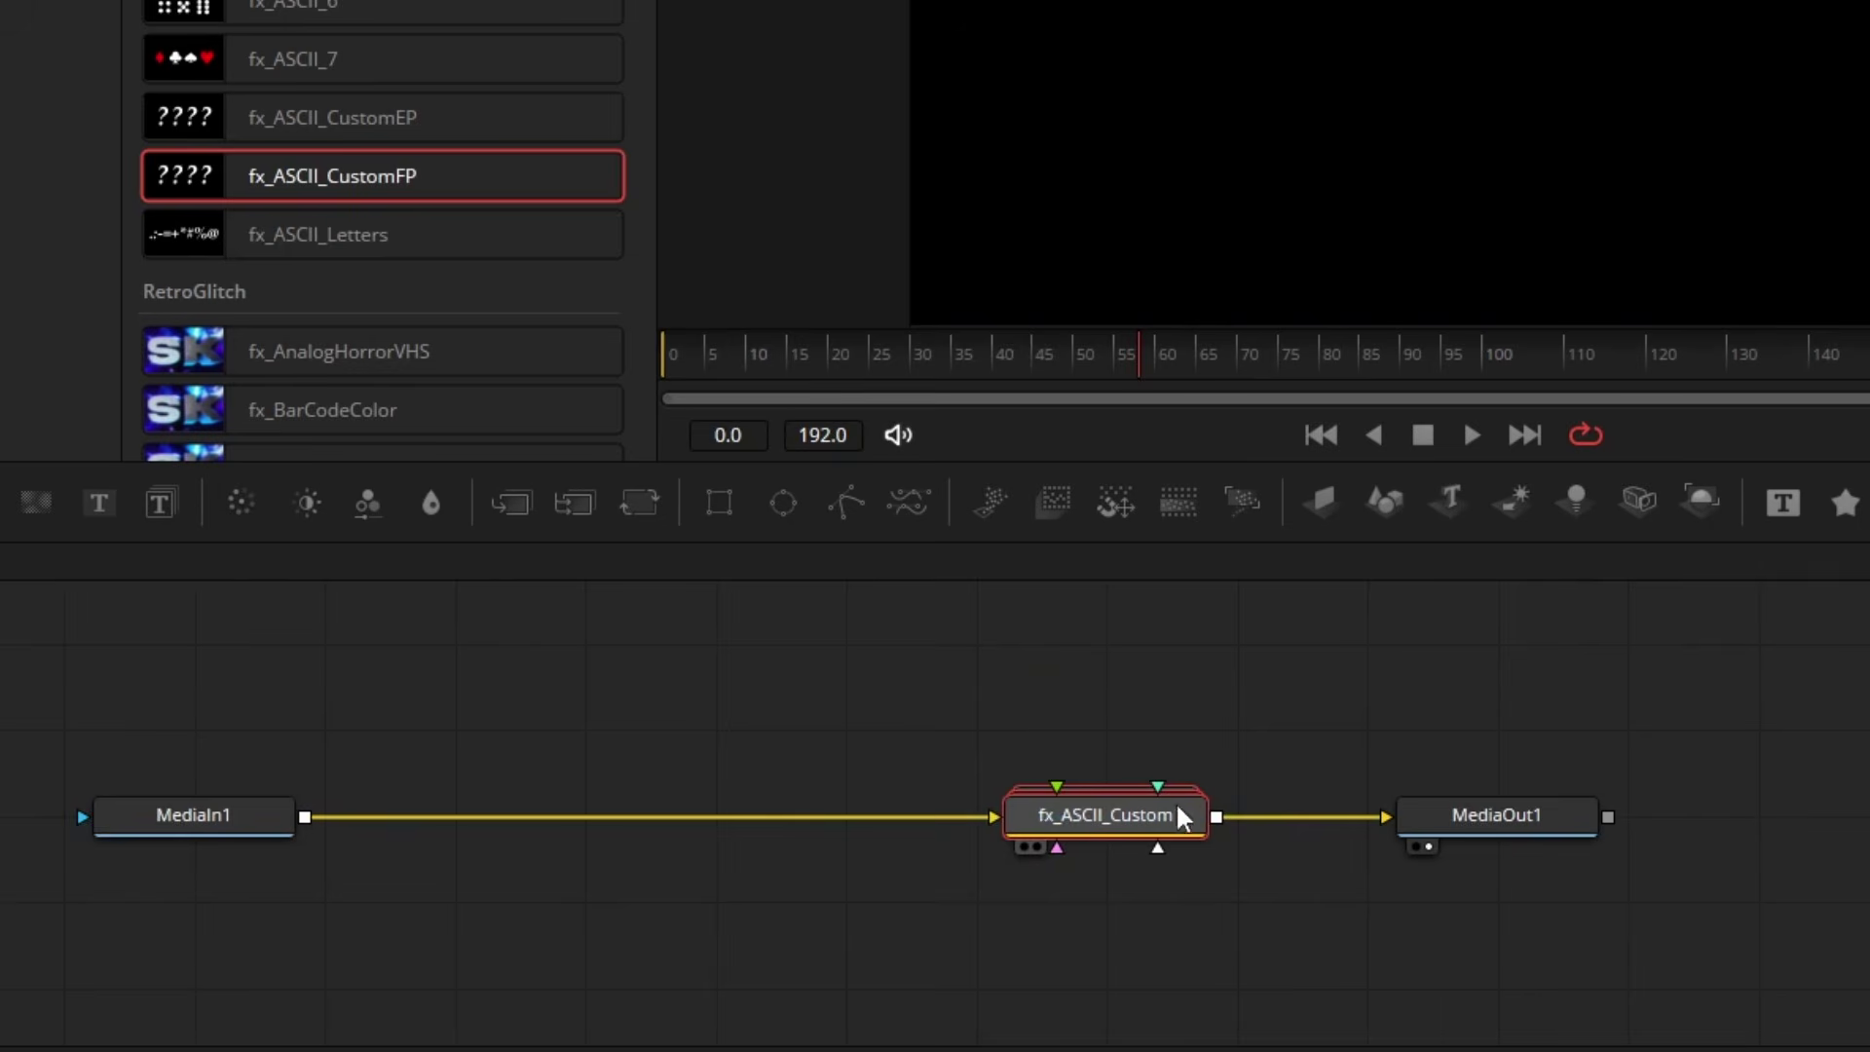
scroll(1188, 837, "up", 2)
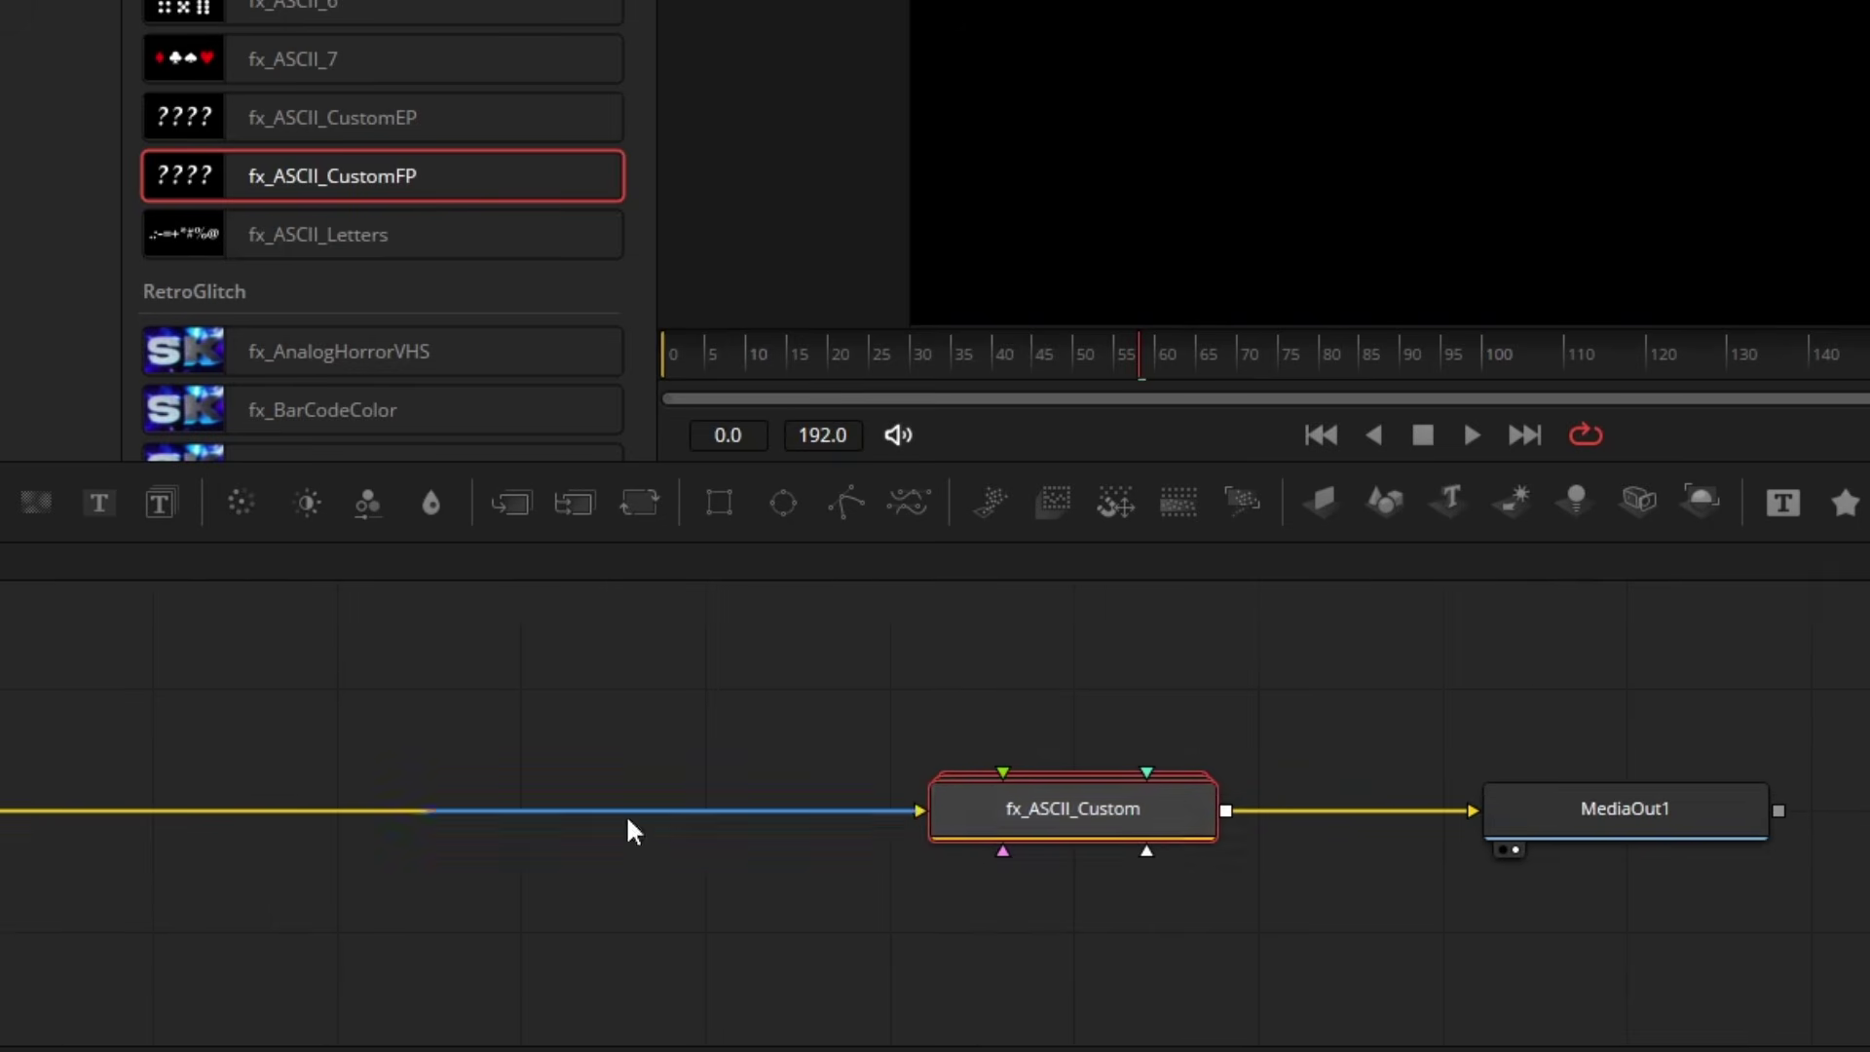
scroll(626, 826, "left", 2)
left_click_drag(29, 847, 734, 867)
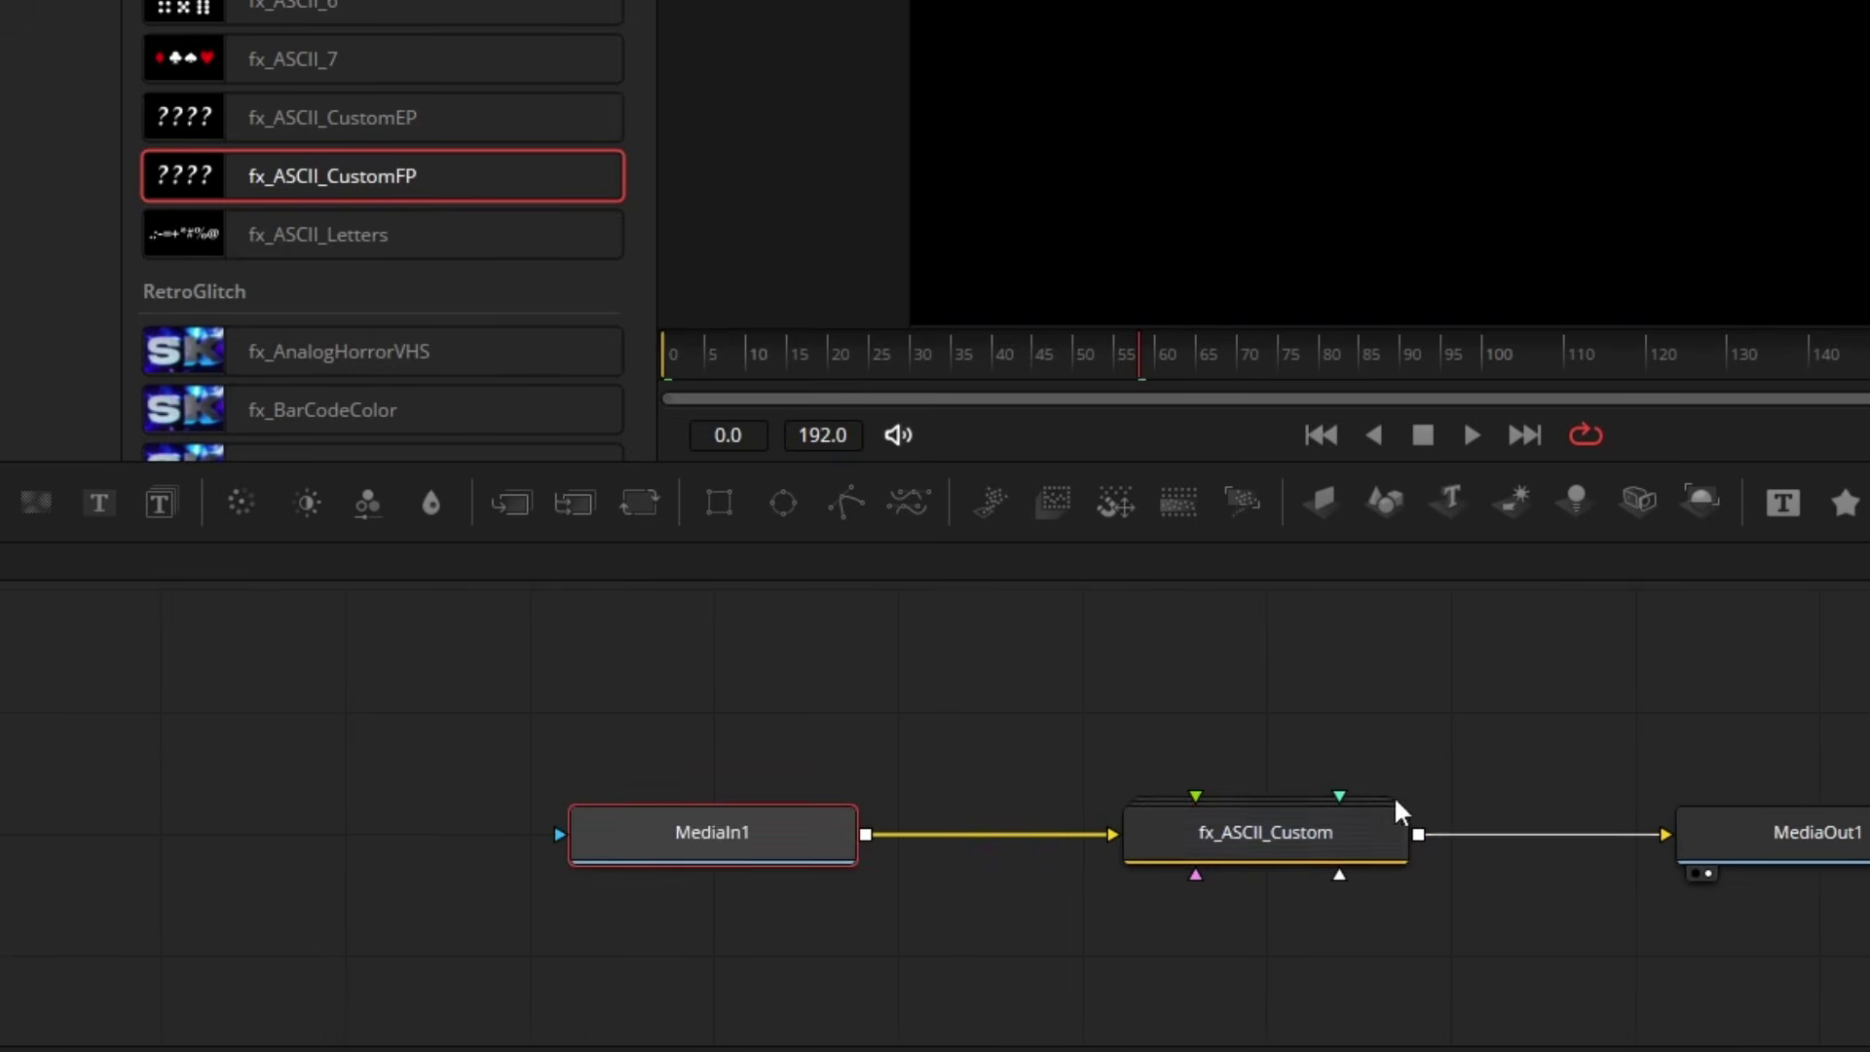
scroll(1397, 811, "right", 3)
Step: Add a Text node above fx_ASCII_Custom, set its image height to 100, and connect it
left_click_drag(99, 502, 733, 776)
left_click_drag(877, 776, 876, 653)
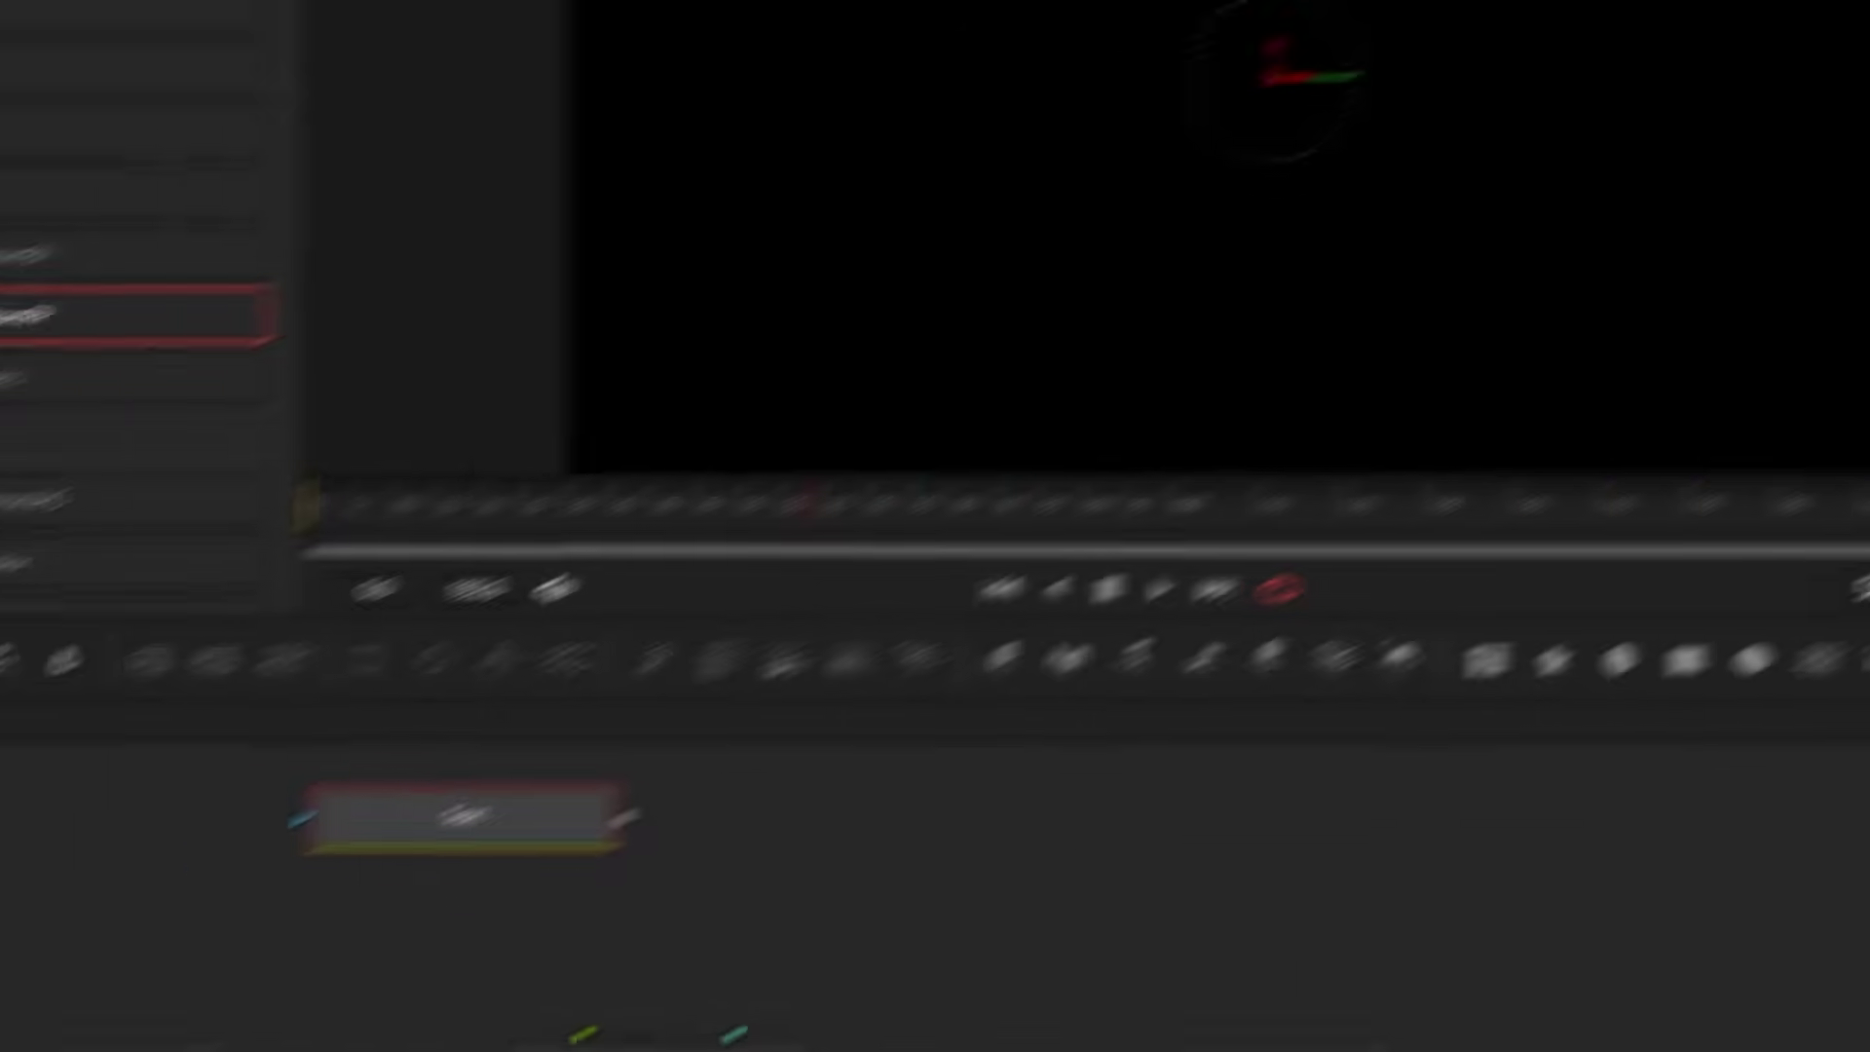
double_click(1695, 600)
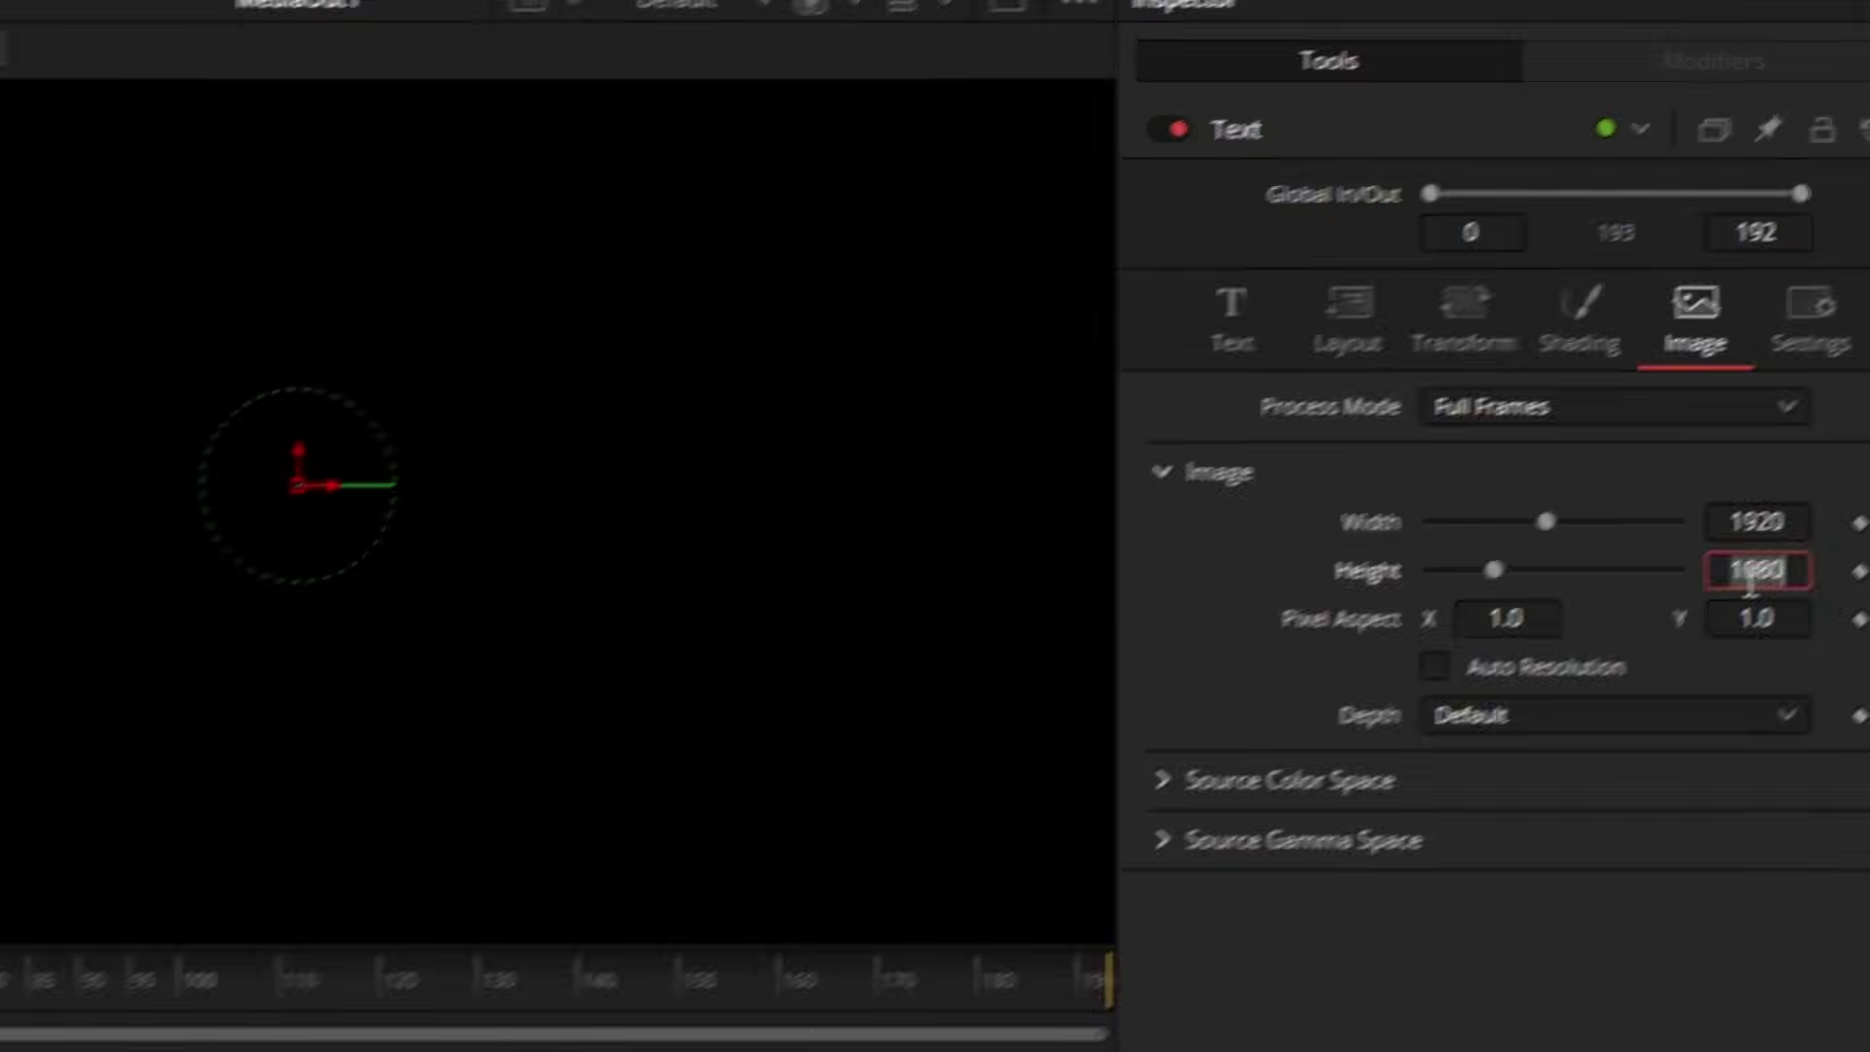
type("100")
double_click(1695, 601)
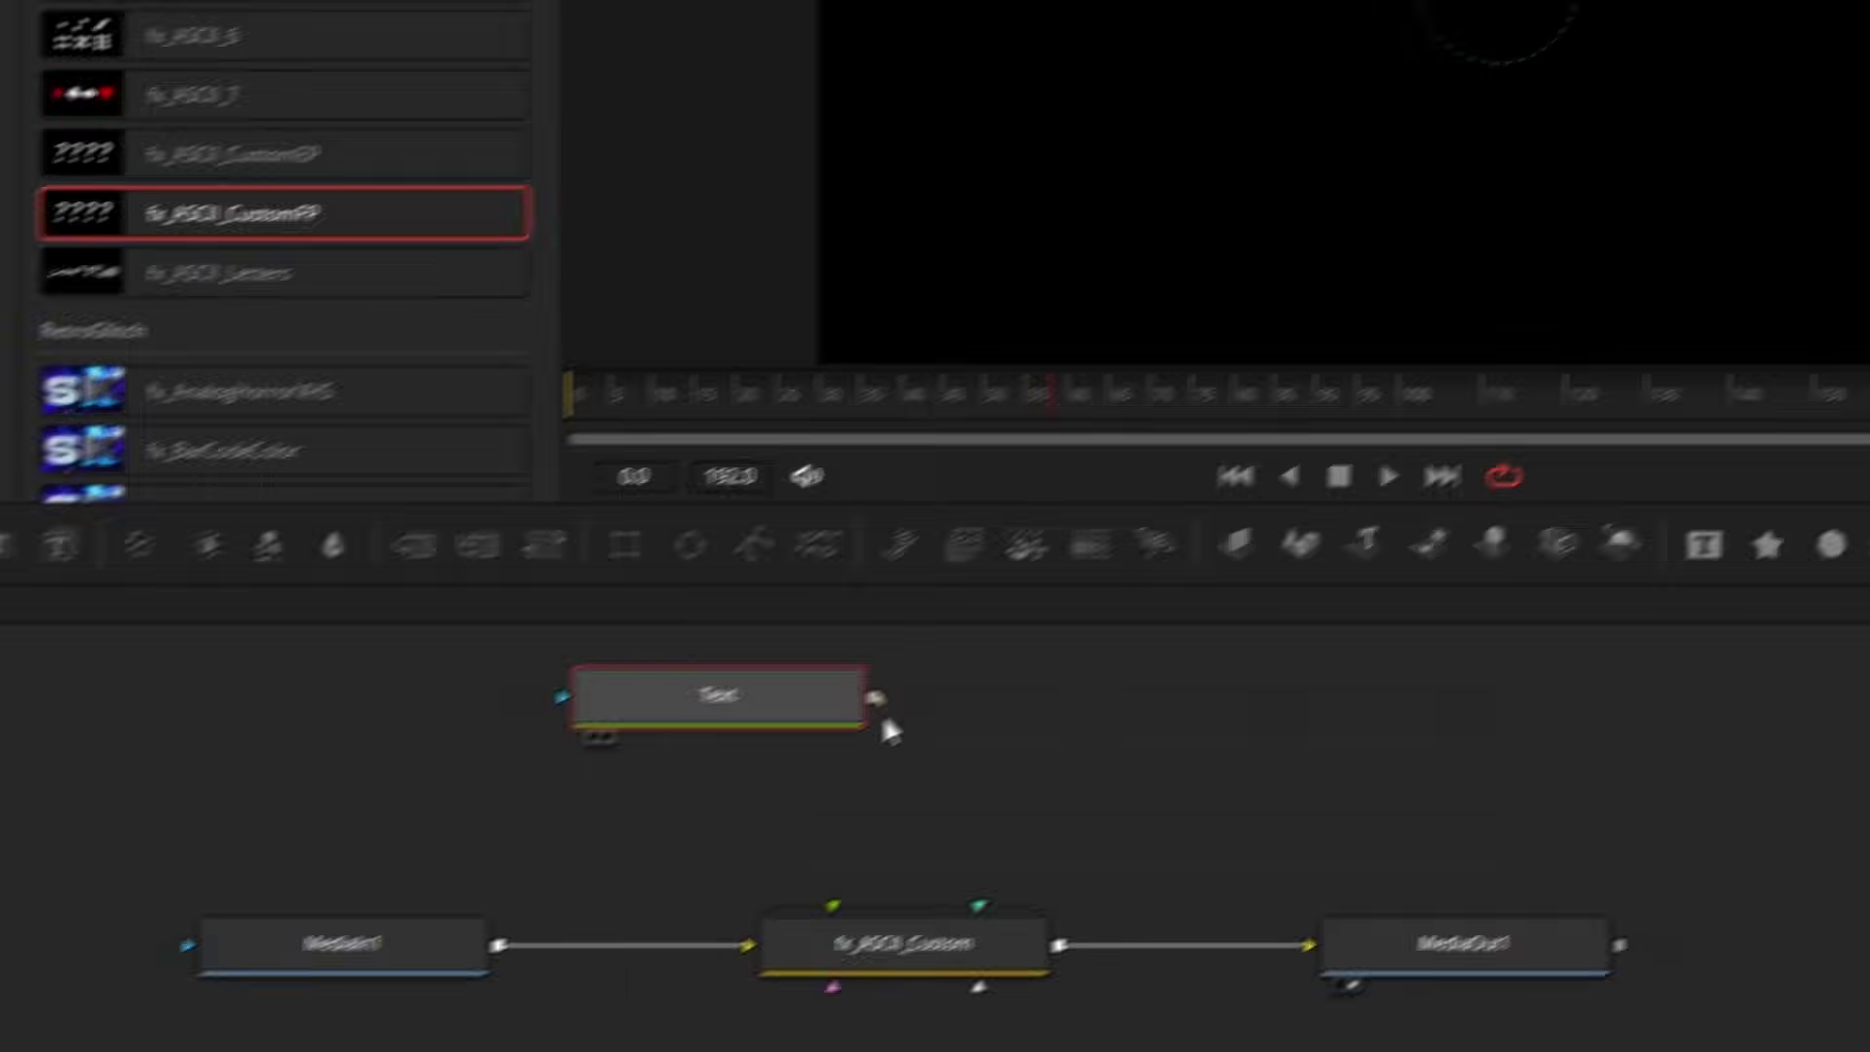
left_click_drag(885, 731, 923, 859)
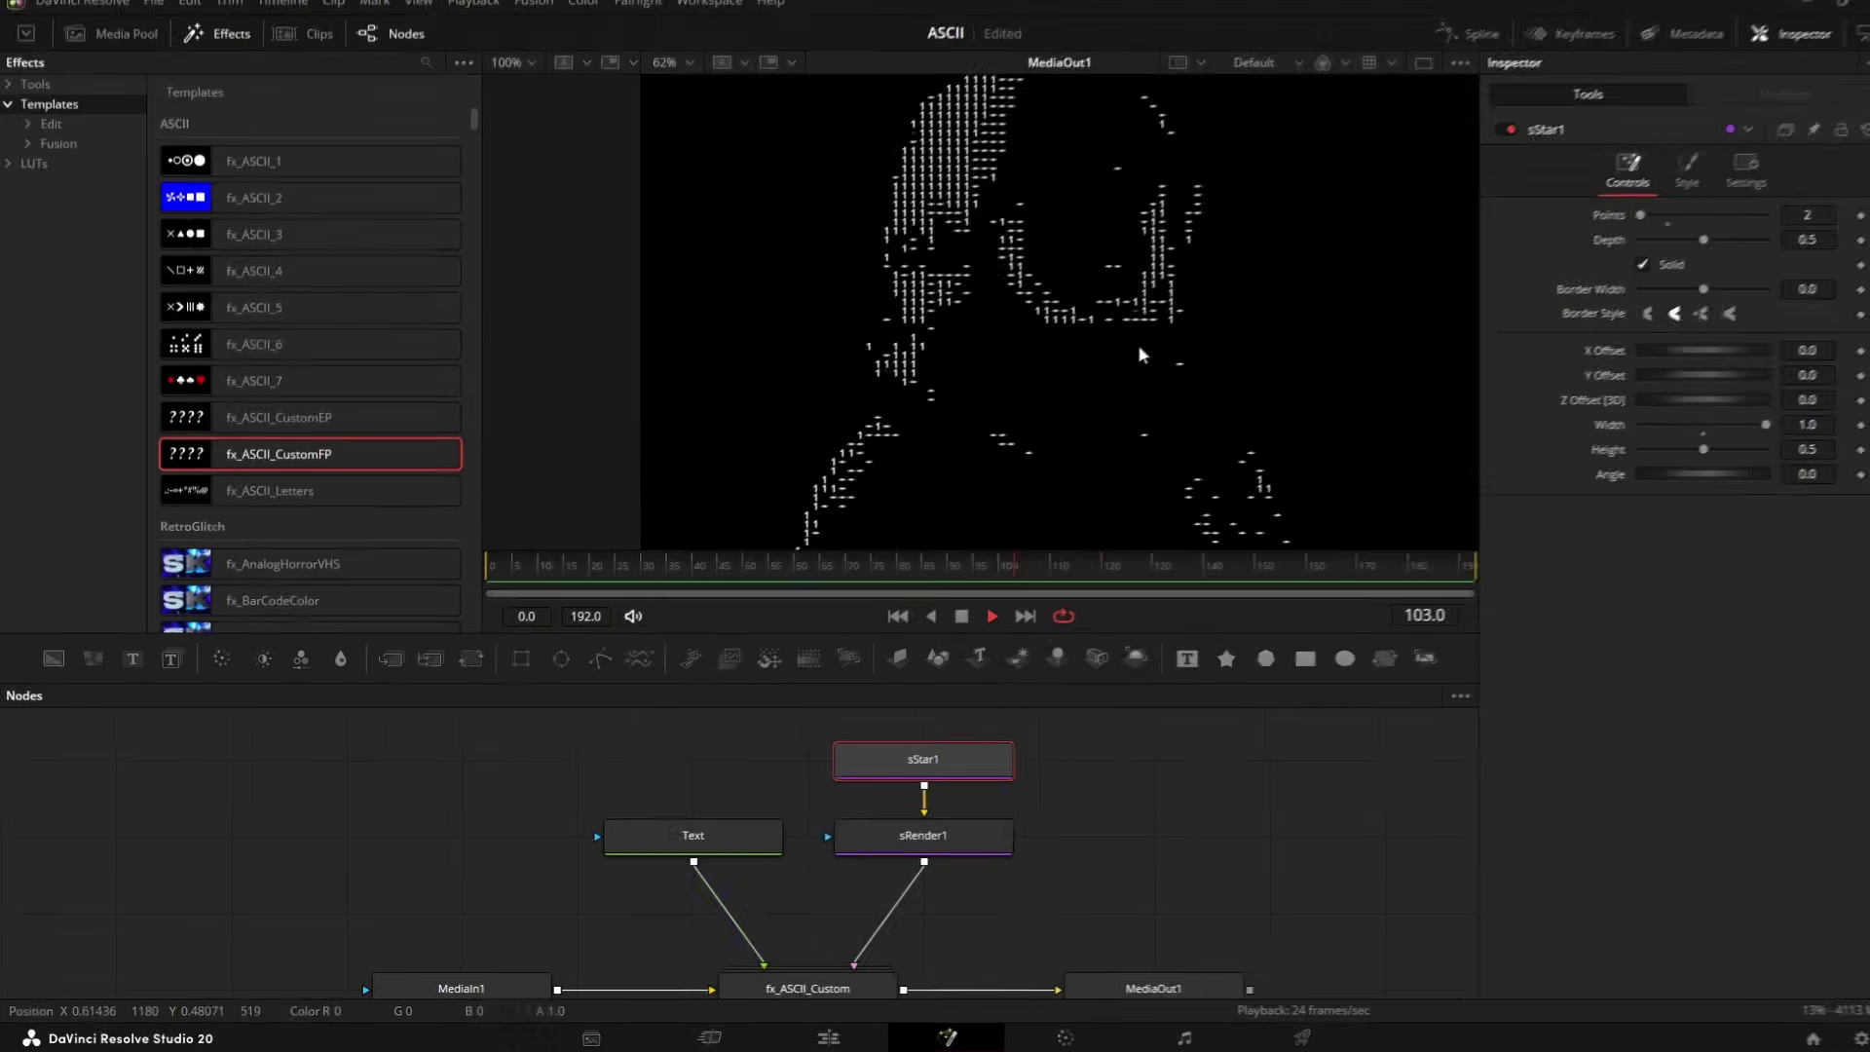